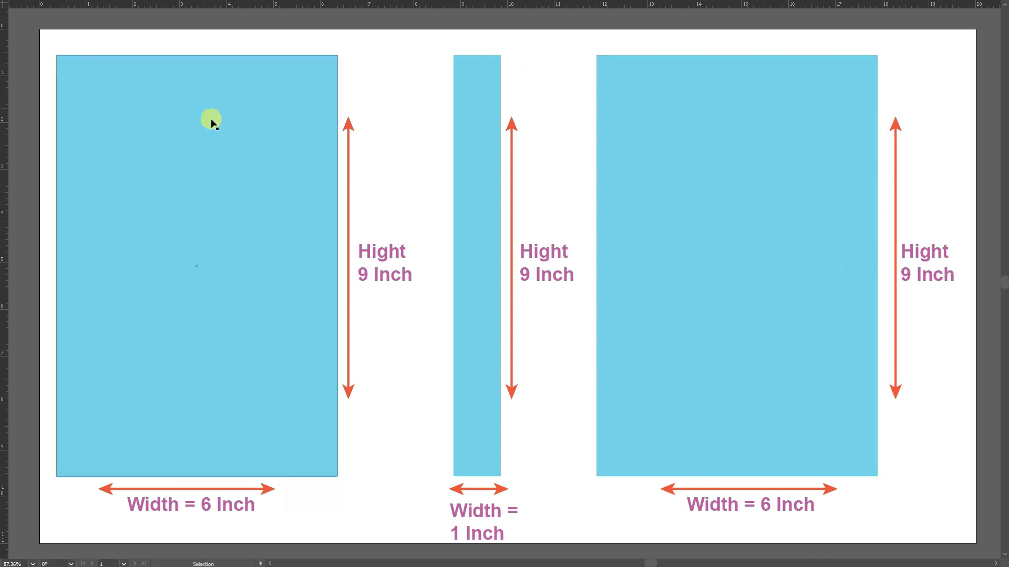
Draw a rectangle 5.5 in wide and 8.5 in high
click(719, 151)
click(769, 126)
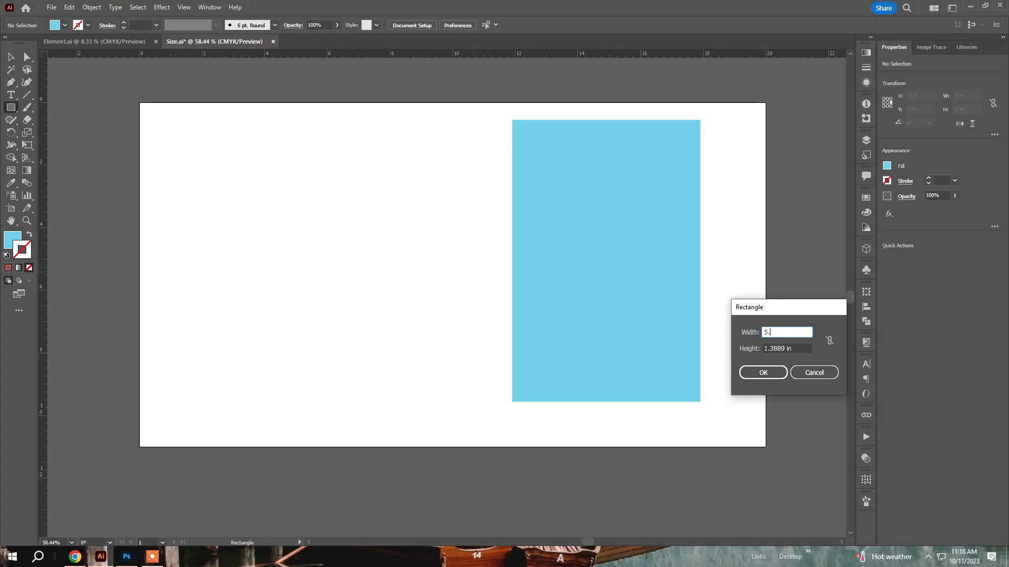
text(5.5)
key(Tab)
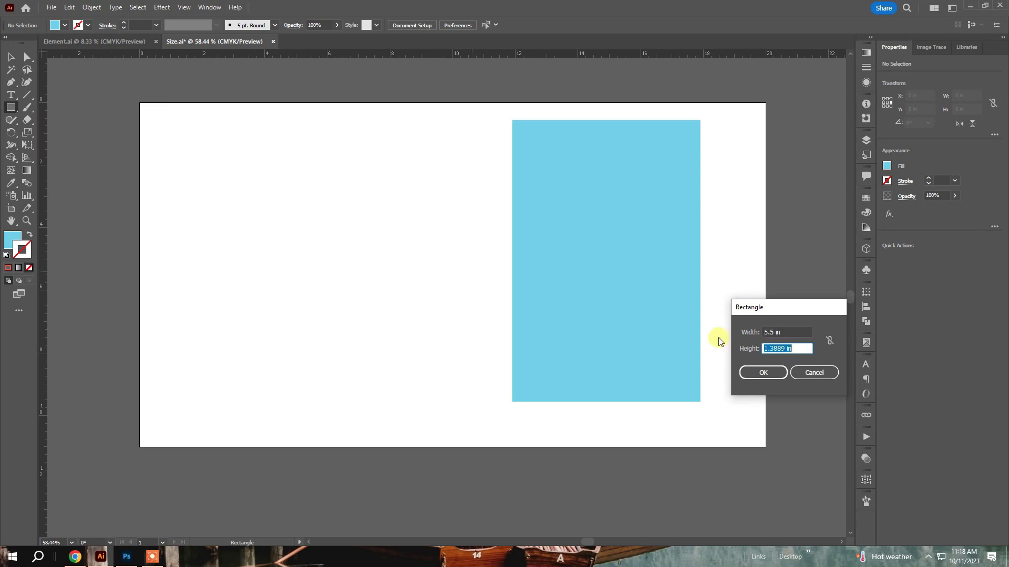
text(8.5)
key(Return)
Center the 5.5 × 8.5 in rectangle horizontally and vertically within the 6 × 9 in cover rectangle
drag(712, 333, 415, 122)
click(450, 24)
click(494, 25)
drag(608, 222, 638, 190)
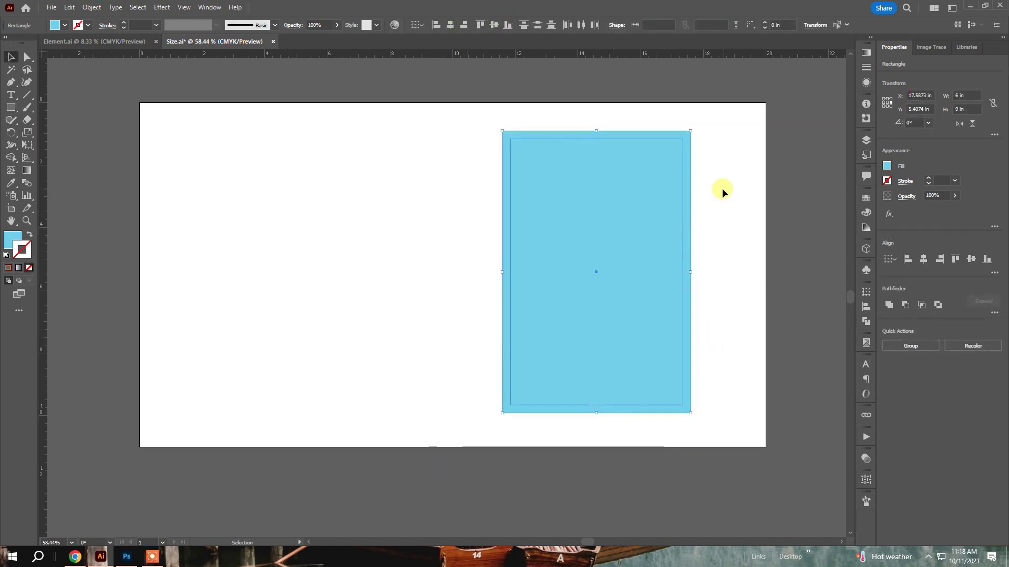
Fill the inner 5.5 × 8.5 in rectangle with purple
click(723, 190)
click(649, 197)
click(869, 212)
click(788, 223)
click(708, 195)
key(Tab)
Duplicate the front cover rectangles for the back cover and add a narrow spine rectangle
drag(708, 194, 605, 170)
drag(538, 153, 323, 152)
click(432, 87)
drag(491, 118, 473, 117)
key(Tab)
click(866, 294)
key(Return)
drag(489, 205, 434, 214)
Arrange the back cover, spine and front cover rectangles side by side so their edges meet
drag(417, 216, 322, 216)
drag(722, 197, 649, 211)
drag(577, 225, 452, 226)
click(756, 142)
drag(354, 200, 422, 201)
mouse_move(483, 191)
mouse_down()
mouse_move(535, 183)
mouse_move(501, 183)
mouse_up()
drag(369, 112, 567, 205)
drag(757, 247, 462, 238)
drag(487, 248, 470, 248)
drag(281, 146, 307, 217)
drag(304, 191, 321, 124)
Align the cover pieces and place a vertical guide through the middle of the spine
key(ctrl+0)
click(304, 131)
shift+click(308, 122)
click(781, 286)
click(776, 315)
click(668, 311)
click(738, 315)
key(Tab)
drag(6, 78, 417, 127)
key(Tab)
Copy a cover rectangle for the flap and set its width to 3 in
click(251, 173)
drag(252, 172, 155, 226)
click(866, 292)
drag(820, 304, 694, 335)
text(3)
key(Return)
Place the flap against the back cover's outer edge and duplicate it at the front cover's outer edge
drag(253, 127, 596, 349)
drag(265, 301, 322, 306)
key(ctrl+1)
key(Tab)
key(ctrl+minus)
key(ctrl+minus)
scroll(233, 298, right, 7)
drag(294, 274, 716, 273)
Convert all the layout rectangles into guides
key(ctrl+a)
right_click(604, 276)
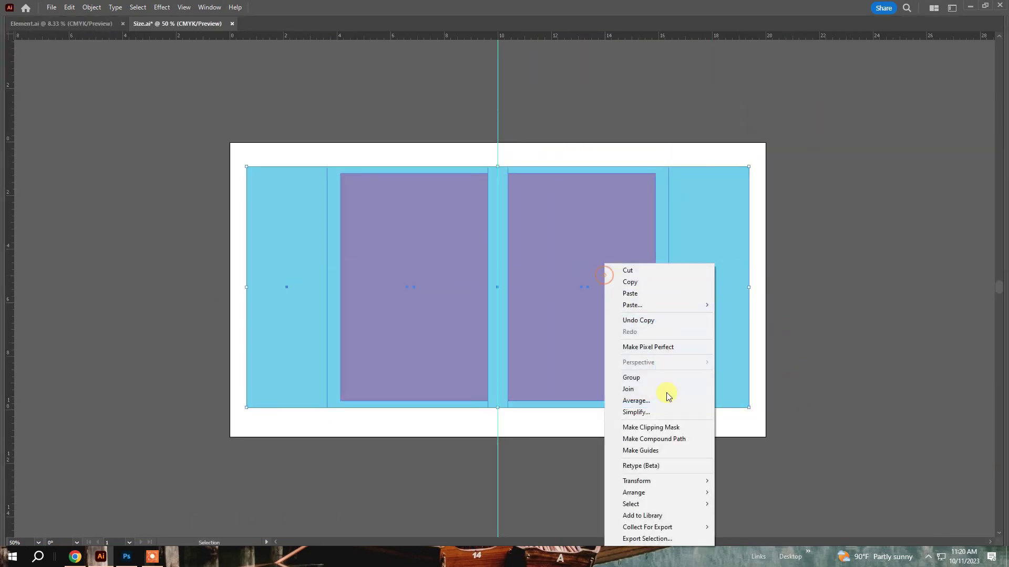
click(670, 451)
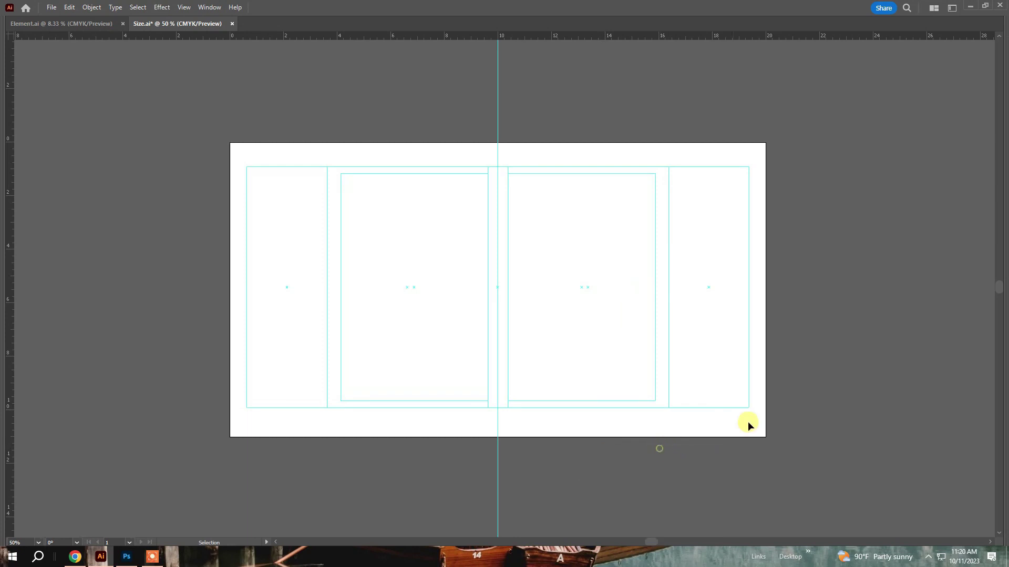
Draw a 6 × 9 in rectangle and fit it to the front cover guides
drag(629, 308, 668, 324)
drag(582, 298, 642, 326)
key(Tab)
click(316, 215)
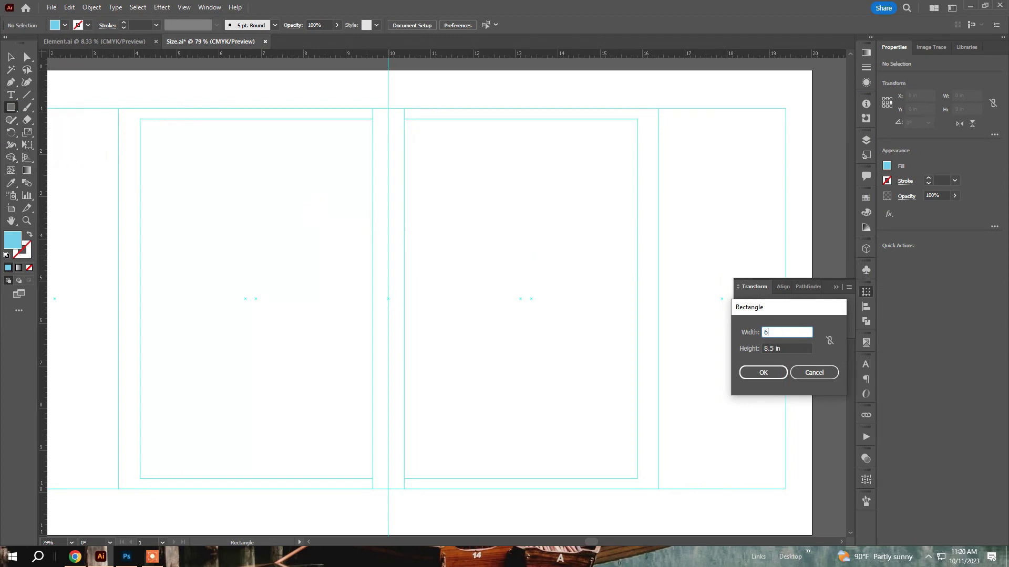
text(6)
key(Tab)
key(Return)
key(v)
drag(457, 219, 510, 125)
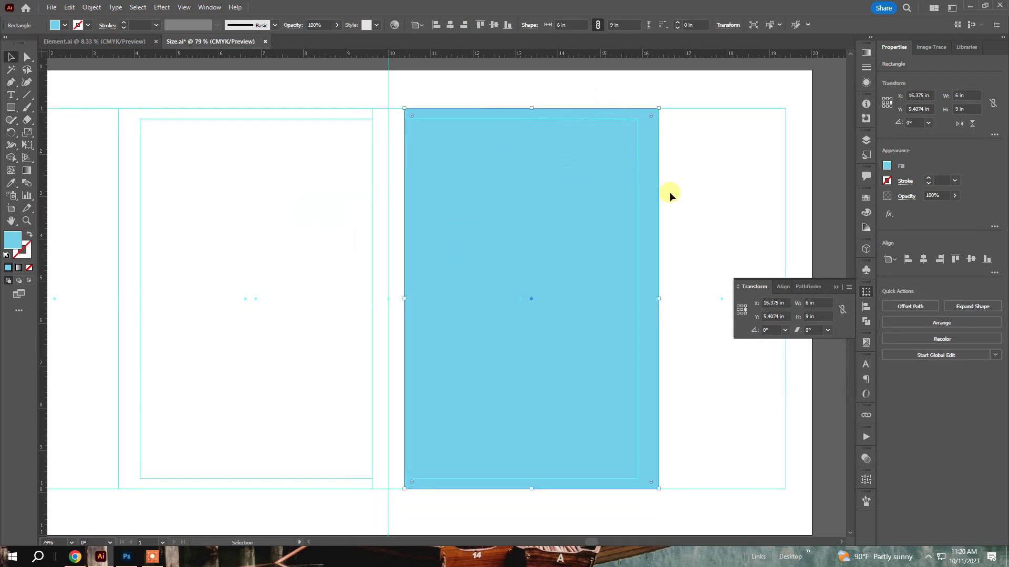
Apply a linear gradient to the front cover rectangle and change its black end stop to white
click(866, 52)
click(746, 143)
mouse_move(834, 147)
mouse_down()
mouse_move(768, 145)
mouse_move(835, 146)
mouse_up()
double_click(834, 147)
double_click(834, 147)
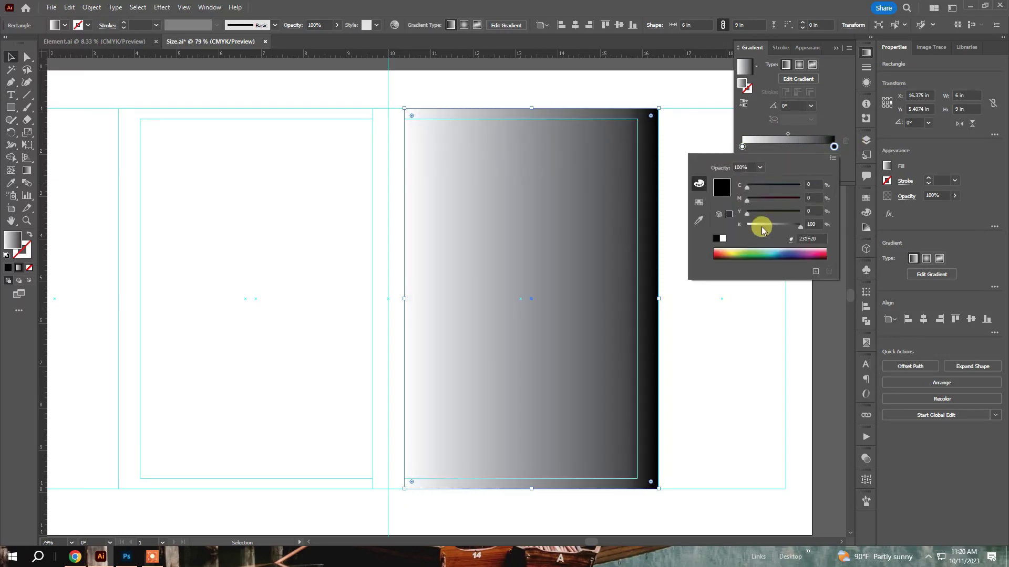
drag(763, 230, 746, 225)
Set the gradient's start color stop to C 7, M 7, Y 10
double_click(742, 147)
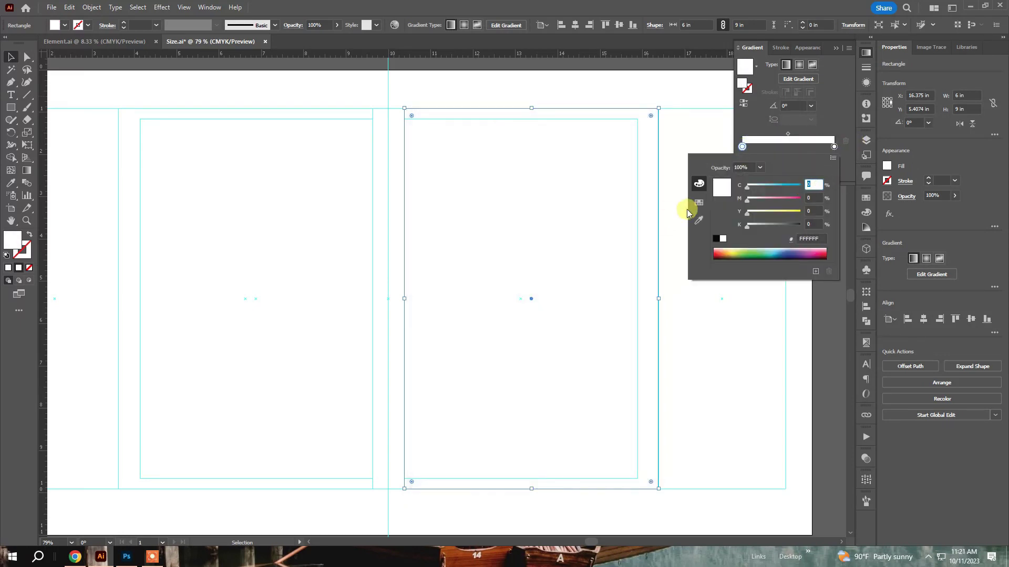
text(7)
key(Tab)
text(7)
text(10)
key(Return)
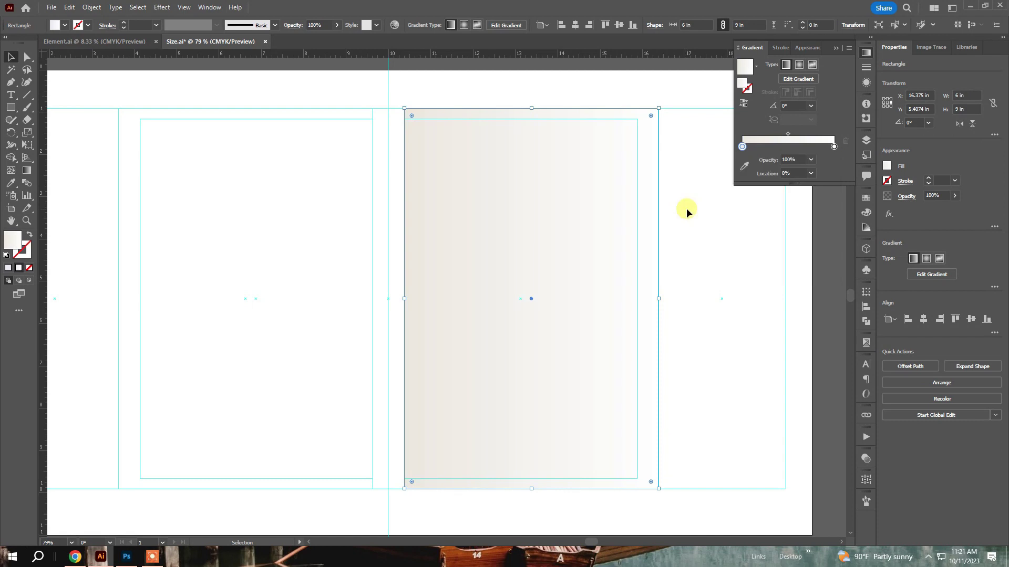
Add the text "সহজ" in the Shokuntola ANSI font on the upper part of the front cover
click(748, 267)
key(space)
drag(551, 270, 639, 271)
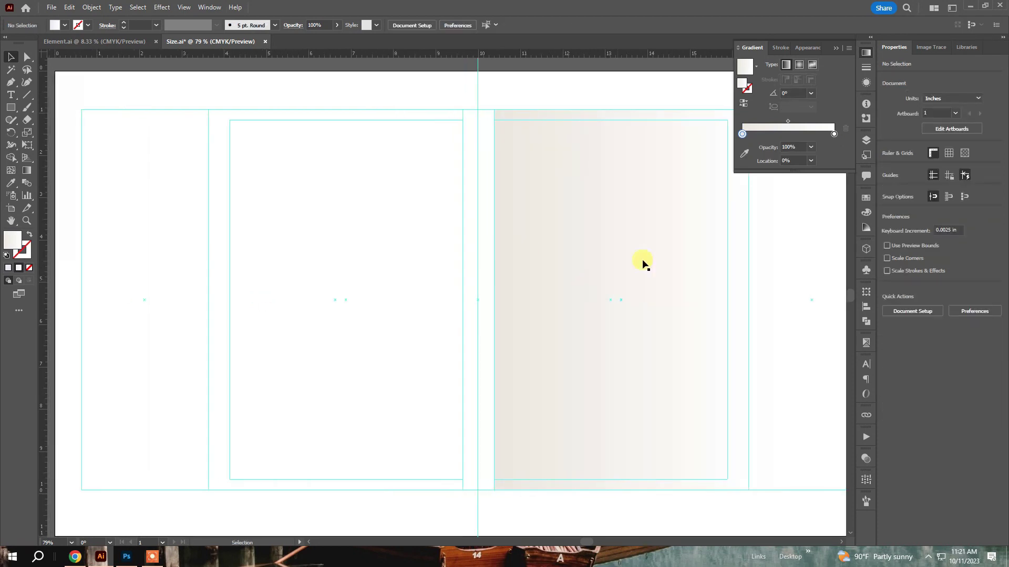
scroll(642, 262, right, 3)
click(14, 95)
click(414, 176)
drag(453, 178, 502, 197)
click(416, 27)
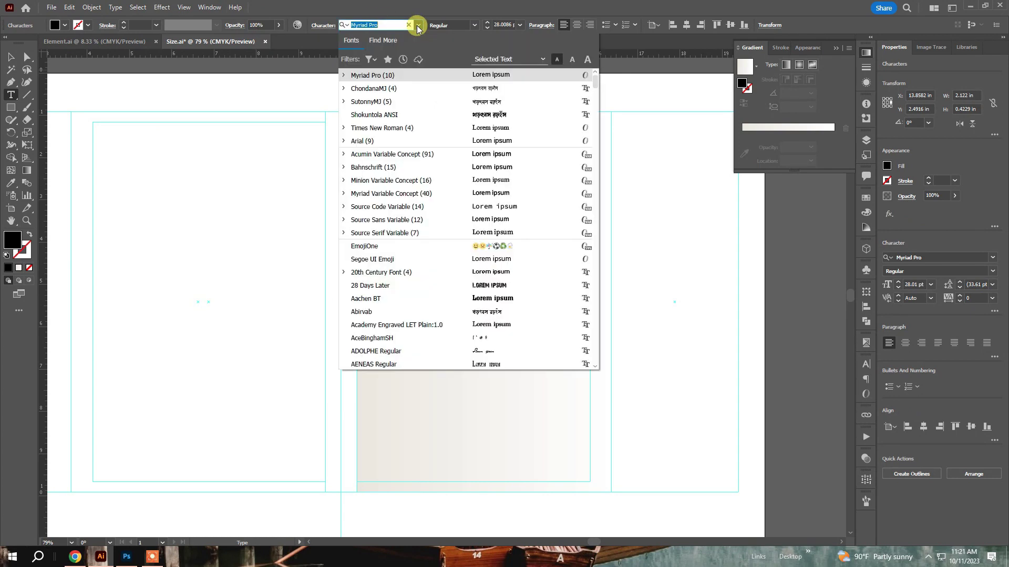
click(387, 110)
text(m)
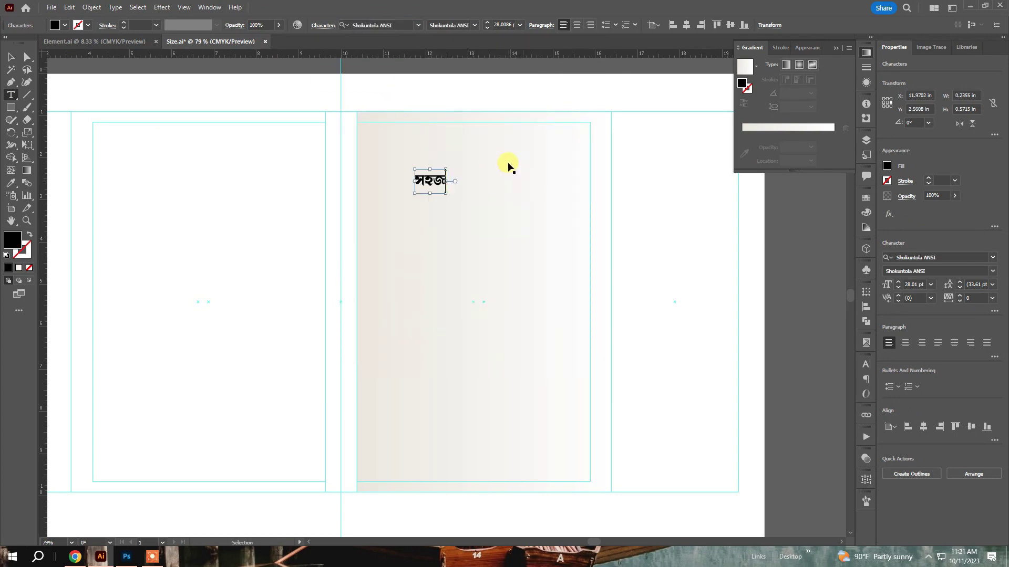
ctrl+click(508, 162)
Duplicate the title word below it and replace the copy's text with the author's name
drag(434, 182, 496, 224)
double_click(495, 224)
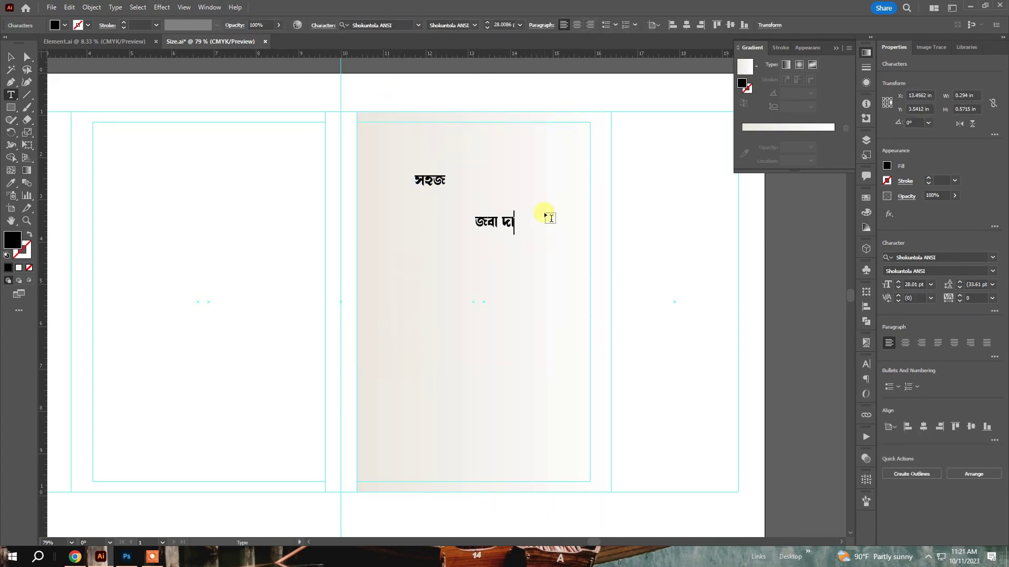
ctrl+click(491, 216)
Change the author's name to the SutonnyMJ Regular font
click(387, 26)
text(suto)
click(410, 113)
click(418, 25)
text(sutonnymj)
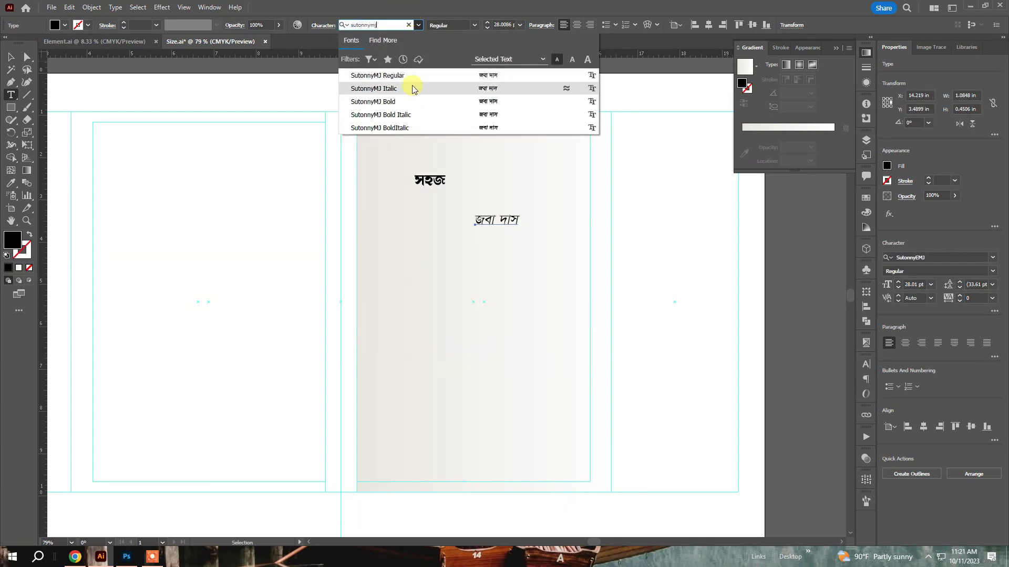
click(415, 81)
ctrl+click(524, 87)
Copy the red-orange "রান্না" lettering from Element.ai and paste it onto the front cover in Size.ai
key(v)
click(128, 42)
click(222, 41)
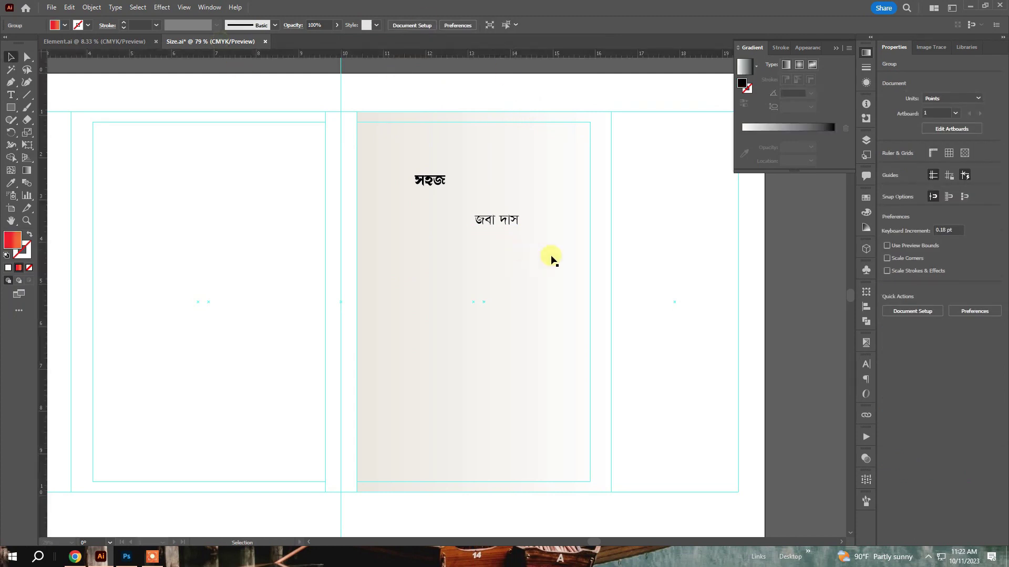
key(ctrl+v)
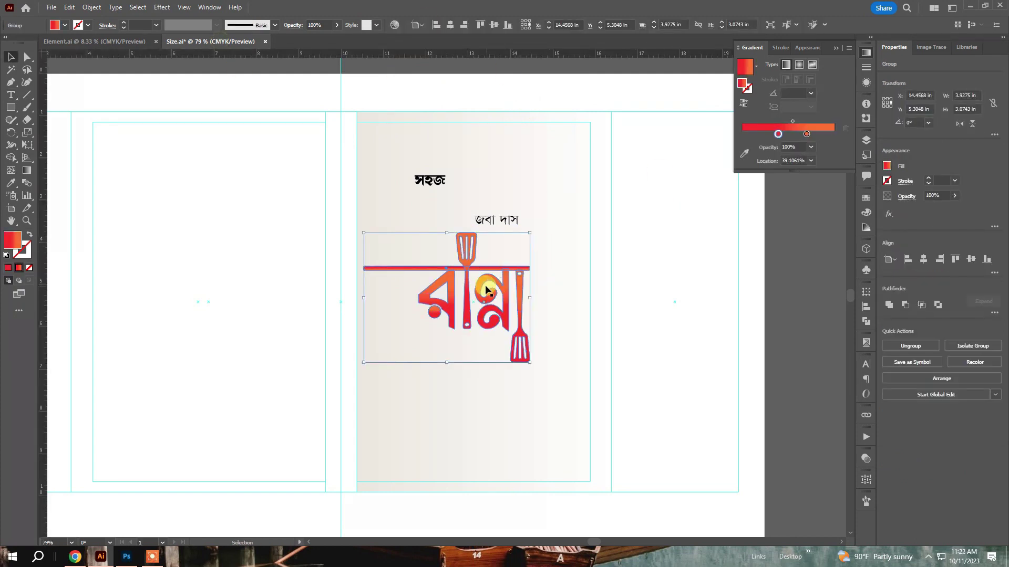
drag(492, 282, 519, 277)
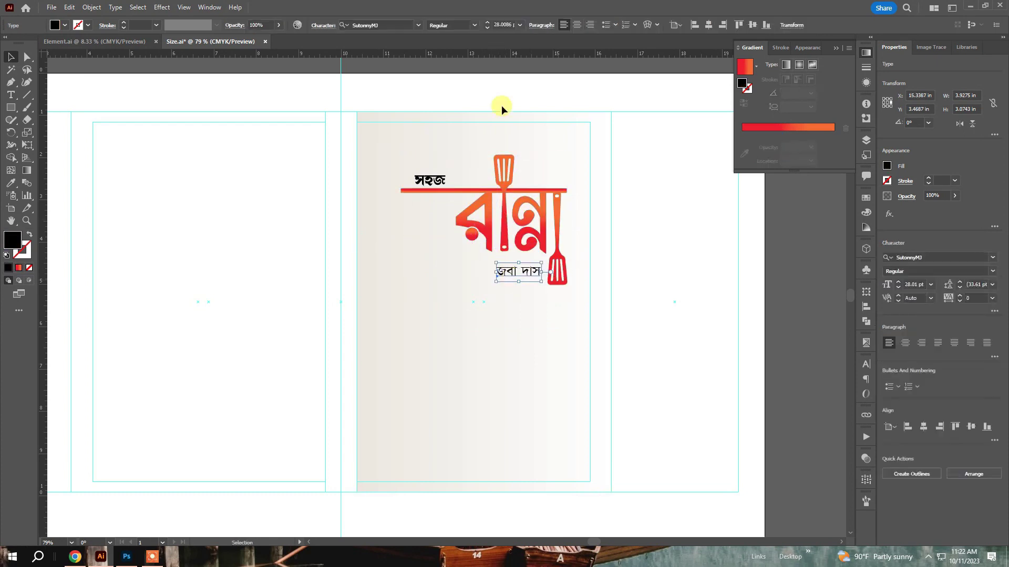
Enlarge the author's name slightly, set "সহজ" to 50 pt and fit it above the lettering's red line
click(865, 365)
key(Return)
click(429, 182)
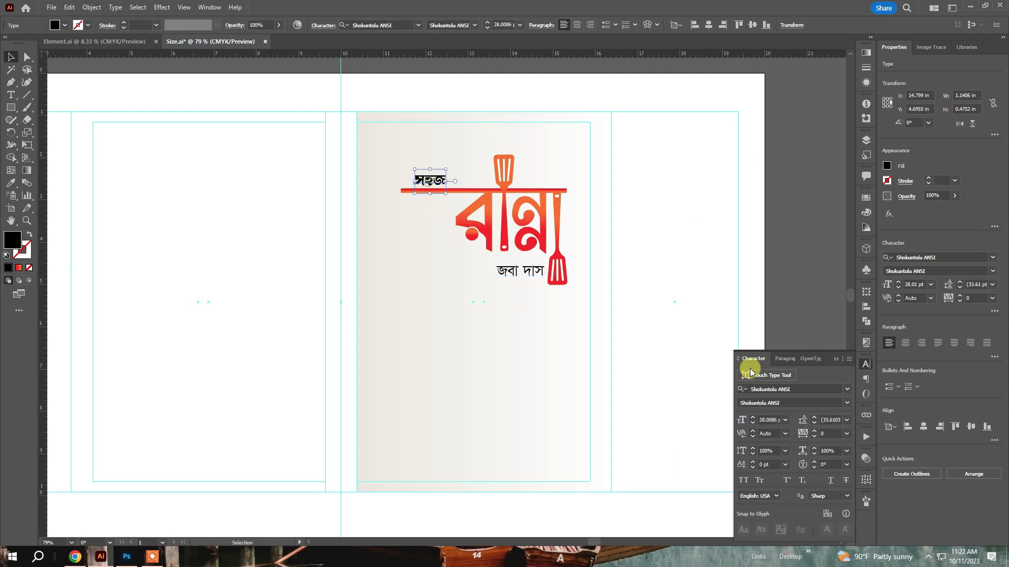
text(50)
key(Return)
drag(462, 174, 479, 155)
drag(457, 177, 472, 179)
click(550, 134)
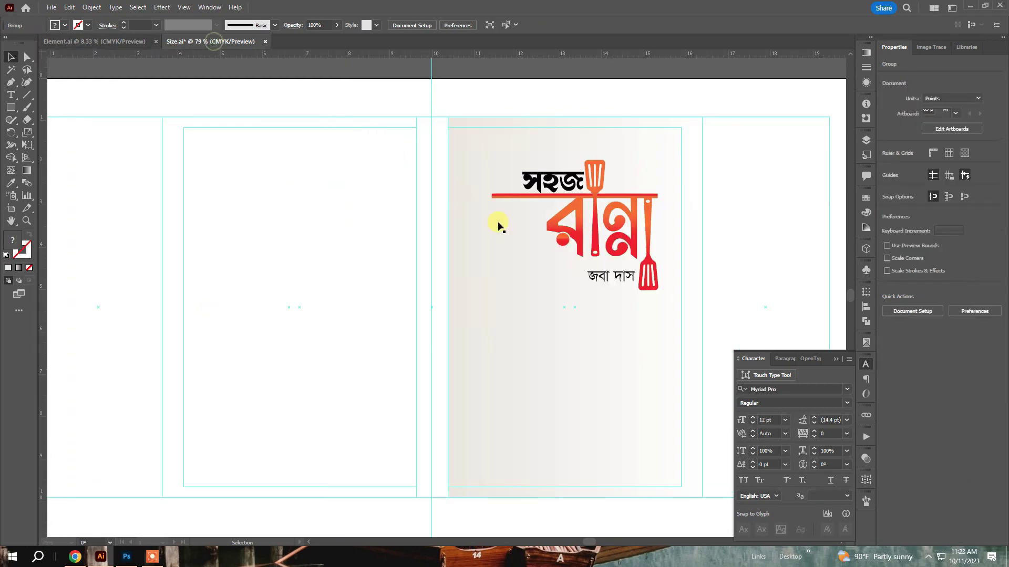
Paste the salad bowl image over the lower spine and front cover and resize it
drag(576, 270, 488, 271)
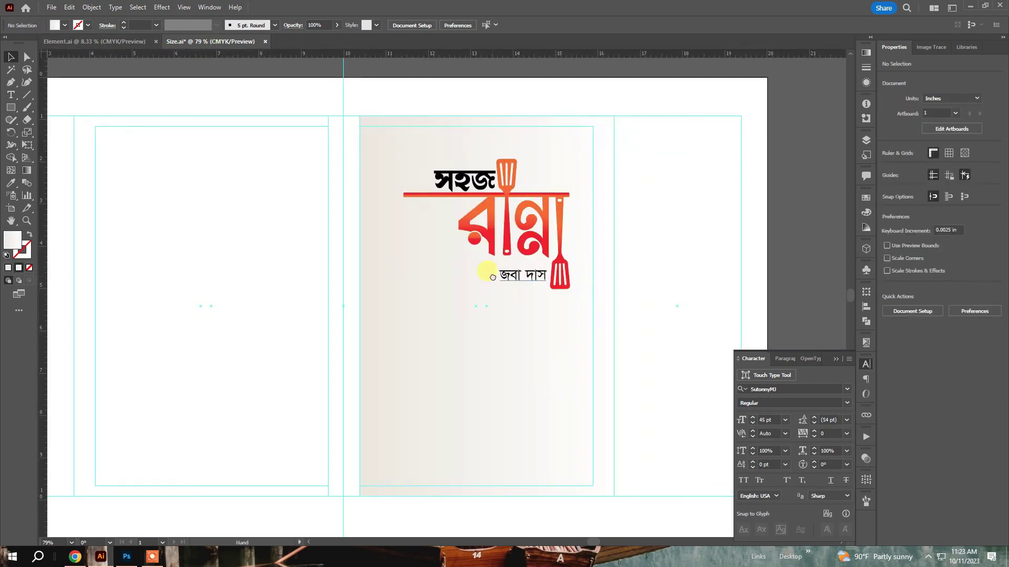
key(ctrl+v)
drag(458, 311, 431, 358)
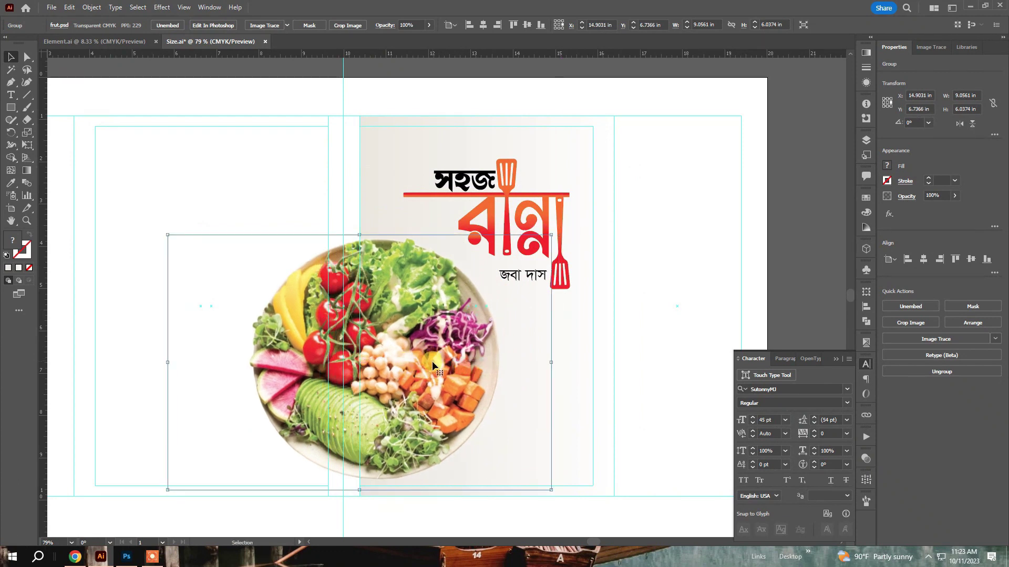
drag(550, 362, 576, 365)
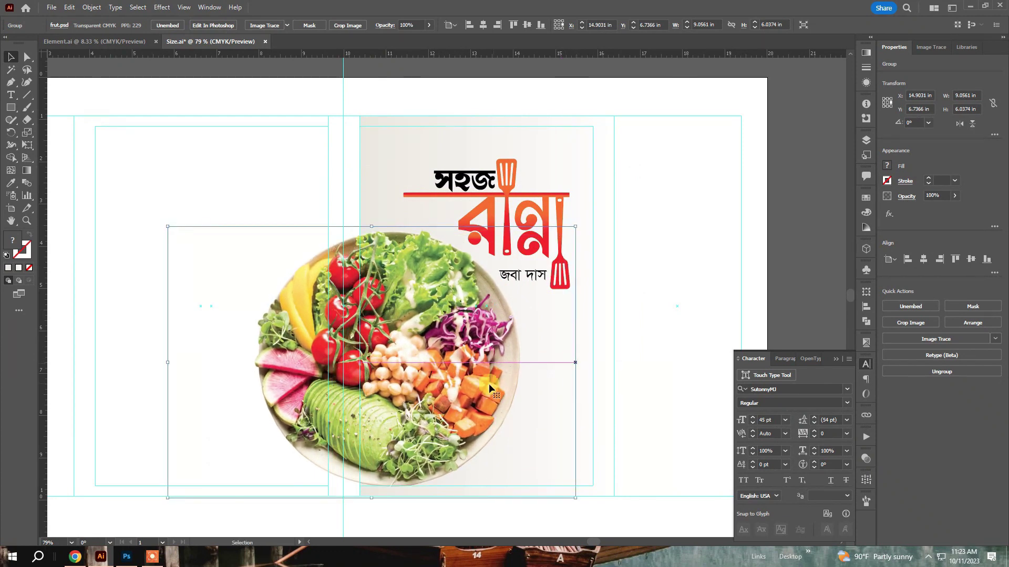
Paste the grey spatula beside the title and scale the salad bowl image to about 9 in wide
click(246, 85)
key(ctrl+v)
drag(459, 282, 363, 124)
click(396, 341)
drag(527, 213, 500, 229)
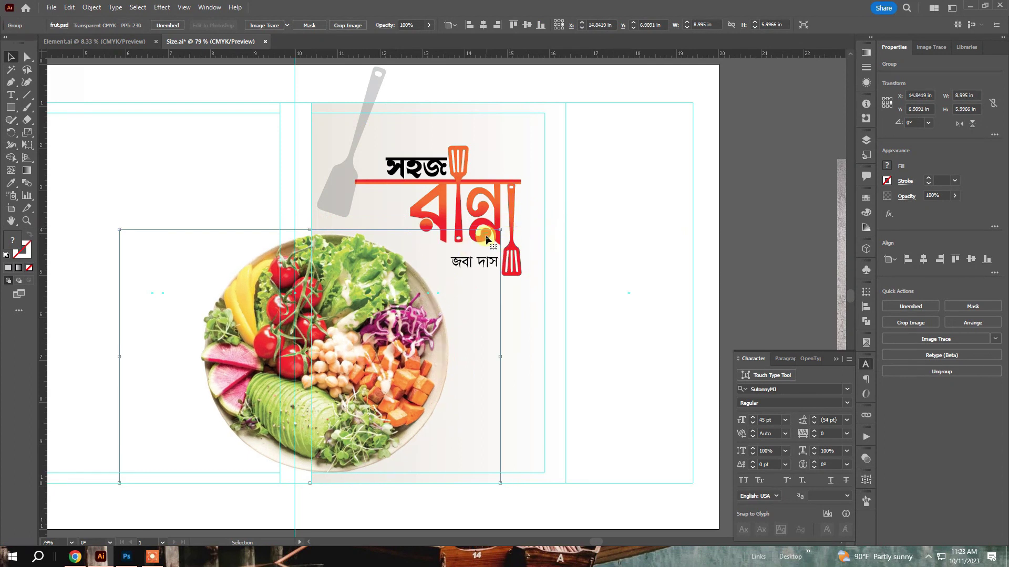
Lock the underlying artwork and position the grey spatula against the left end of the title's red line
click(291, 160)
click(502, 298)
key(ctrl+2)
drag(503, 298, 443, 175)
drag(335, 199, 339, 210)
drag(367, 174, 392, 143)
drag(290, 205, 279, 205)
drag(297, 132, 556, 253)
drag(219, 354, 216, 354)
Move the upper anchor point at the red line's left end onto the spatula's edge
key(a)
click(368, 254)
click(367, 252)
scroll(367, 254, up, 3)
drag(368, 255, 373, 255)
drag(405, 437, 379, 28)
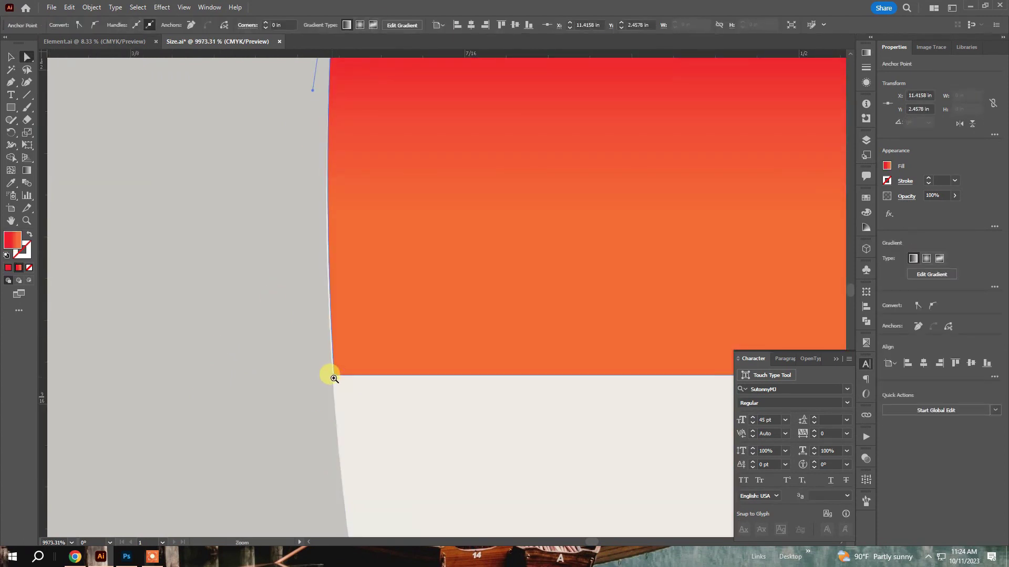
Move the lower anchor point at the red line's left end onto the spatula's edge
drag(334, 379, 529, 428)
click(340, 370)
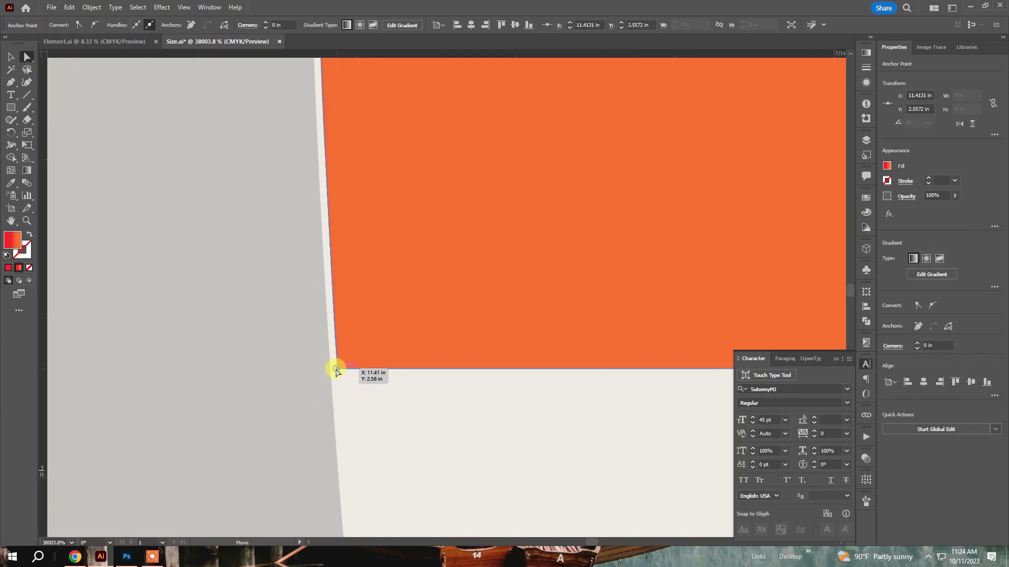
drag(337, 372, 331, 369)
click(360, 394)
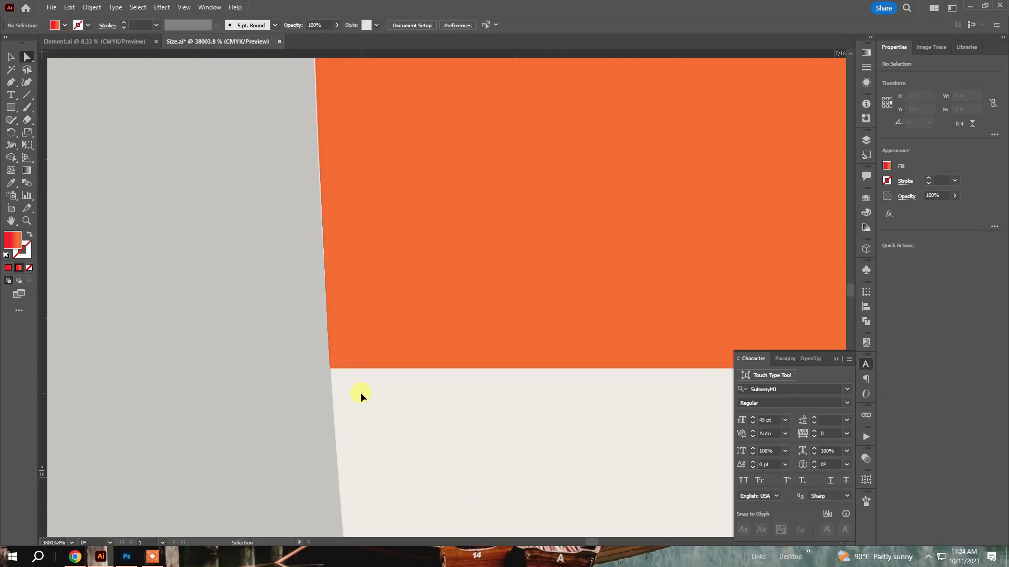
key(ctrl+0)
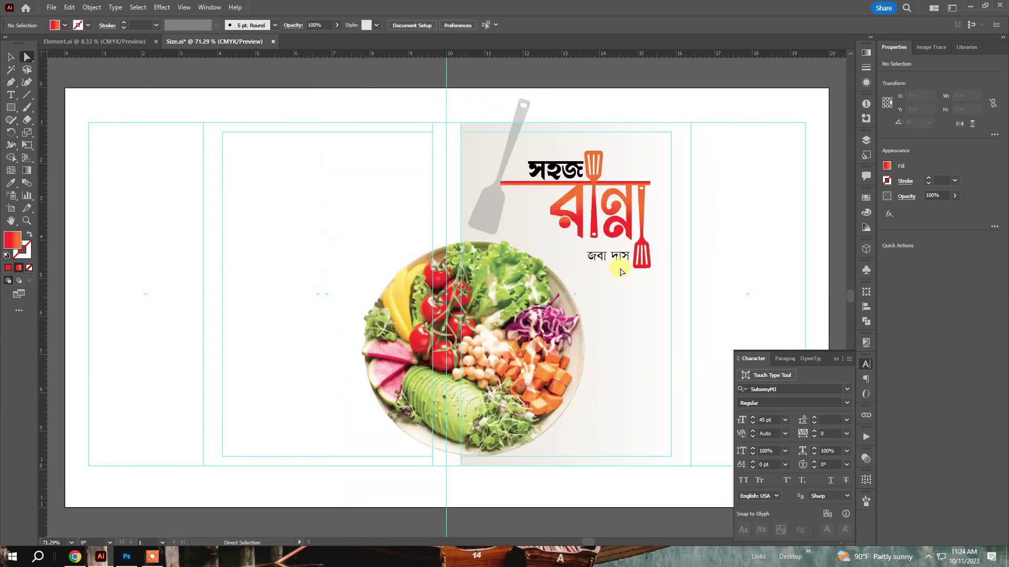
Draw a rectangle over the grey spatula from the cover's top-left corner and use it as a clipping mask
key(v)
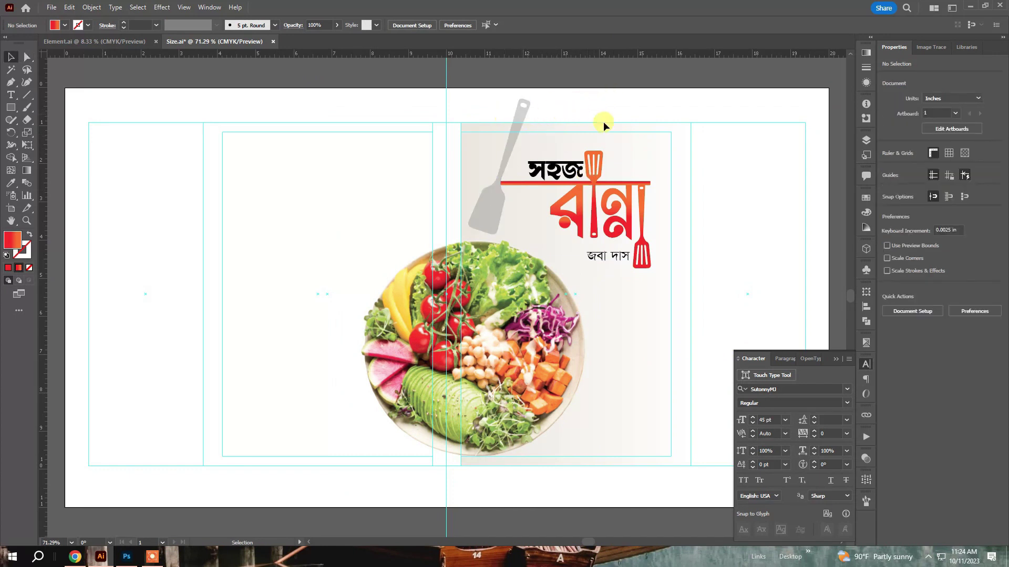
drag(558, 132, 529, 115)
key(m)
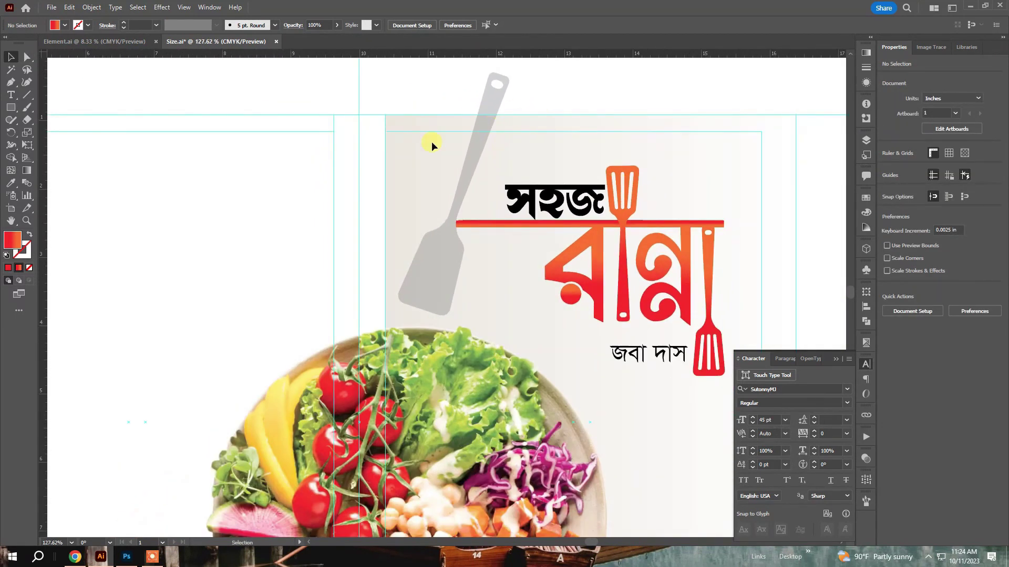
mouse_move(385, 115)
mouse_down()
mouse_move(559, 284)
mouse_move(574, 323)
mouse_up()
key(v)
shift+click(494, 95)
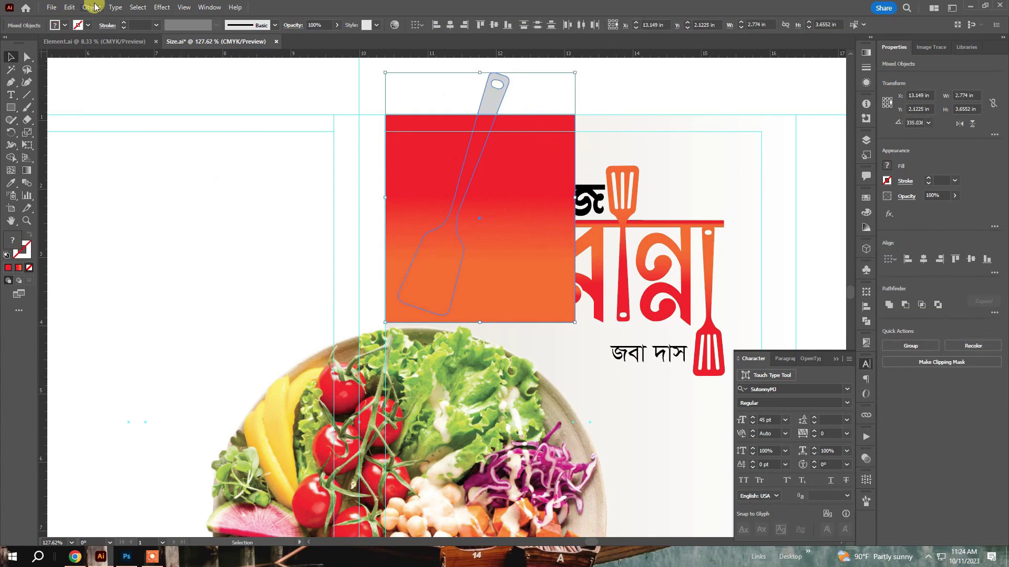
click(92, 7)
click(245, 399)
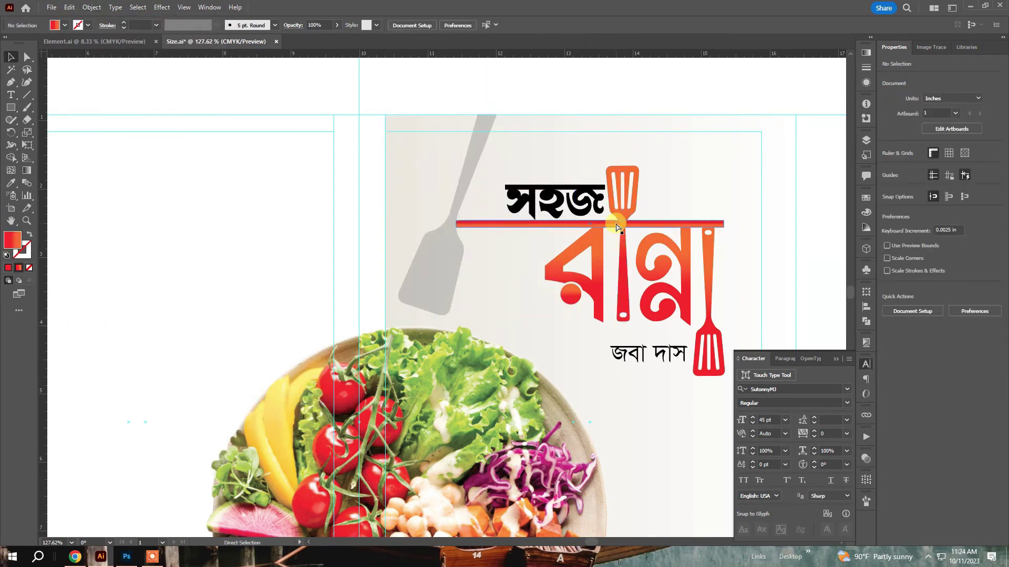
Enlarge the word "সহজ" to about 60.6 pt and shift it left, away from the orange spatula
click(505, 190)
drag(505, 165, 497, 159)
drag(522, 194, 511, 194)
drag(592, 202, 588, 194)
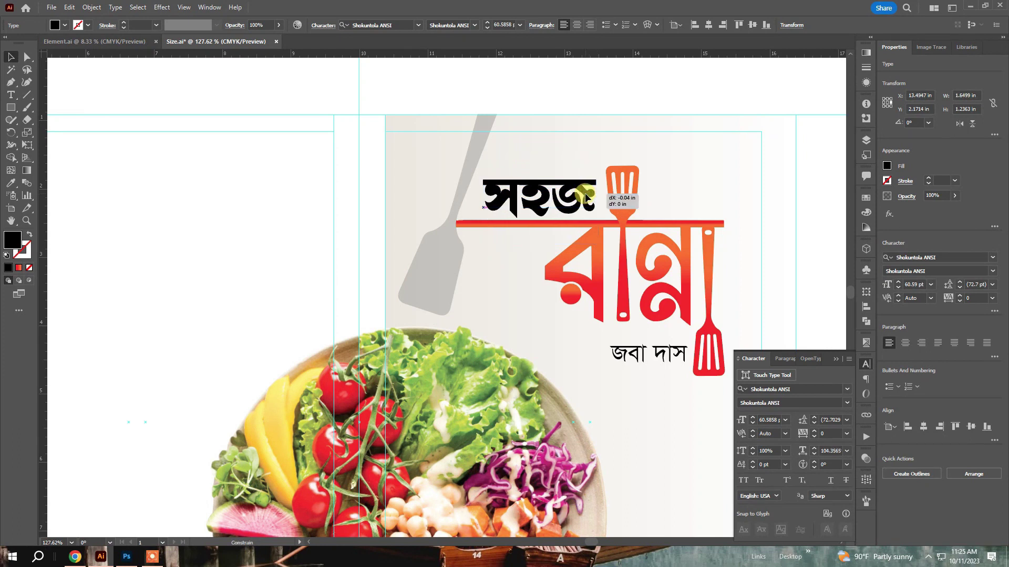
Draw a black circle about 5.74 in across that covers the salad plate
click(628, 96)
key(ctrl+minus)
key(ctrl+minus)
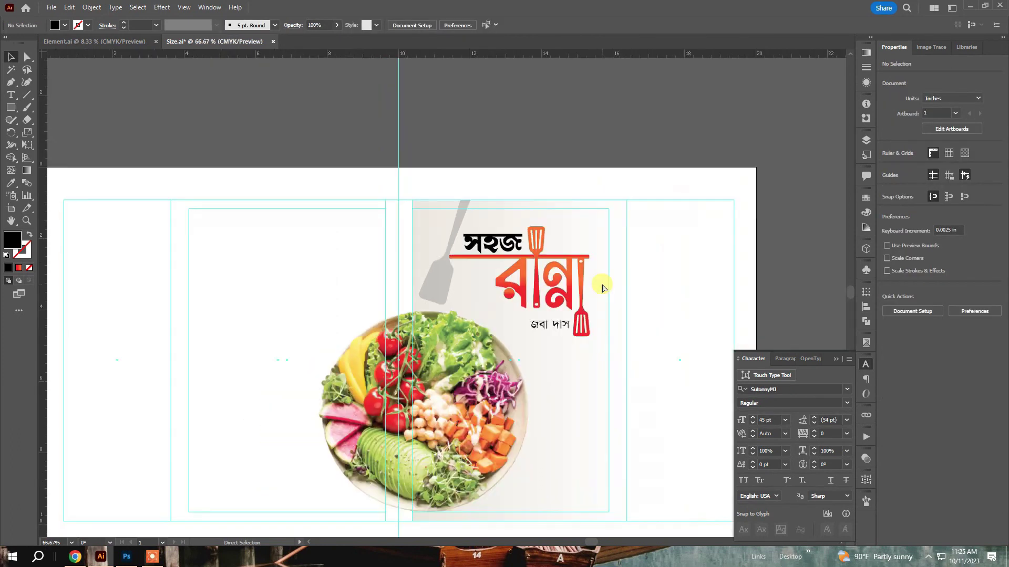
drag(549, 392, 604, 406)
drag(503, 319, 505, 303)
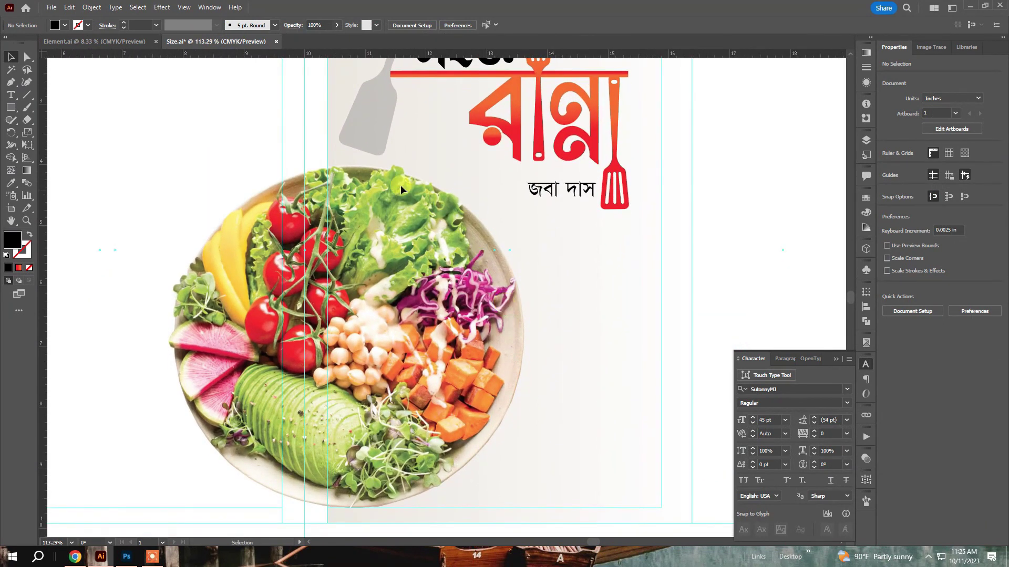
scroll(405, 297, down, 2)
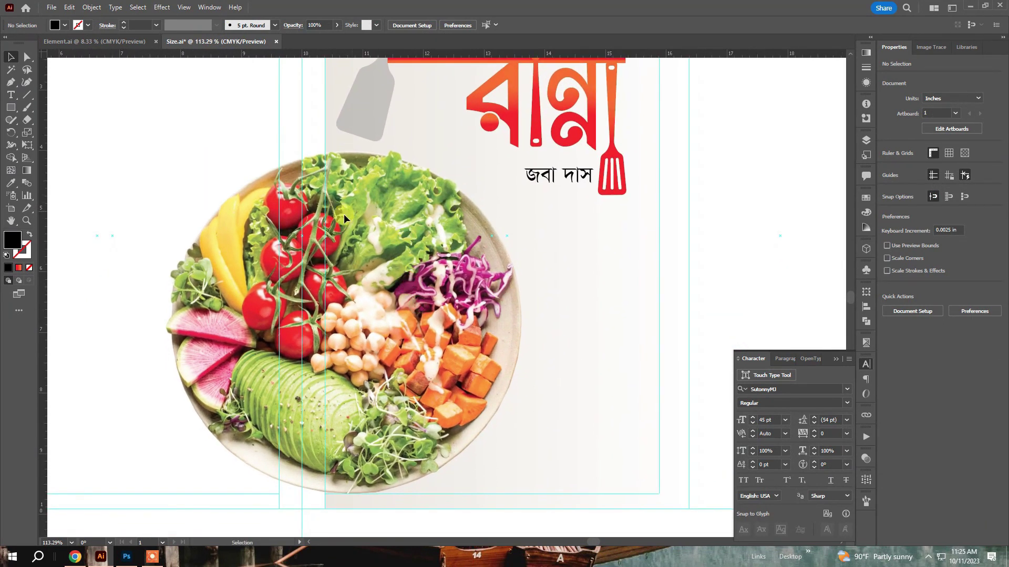
click(13, 112)
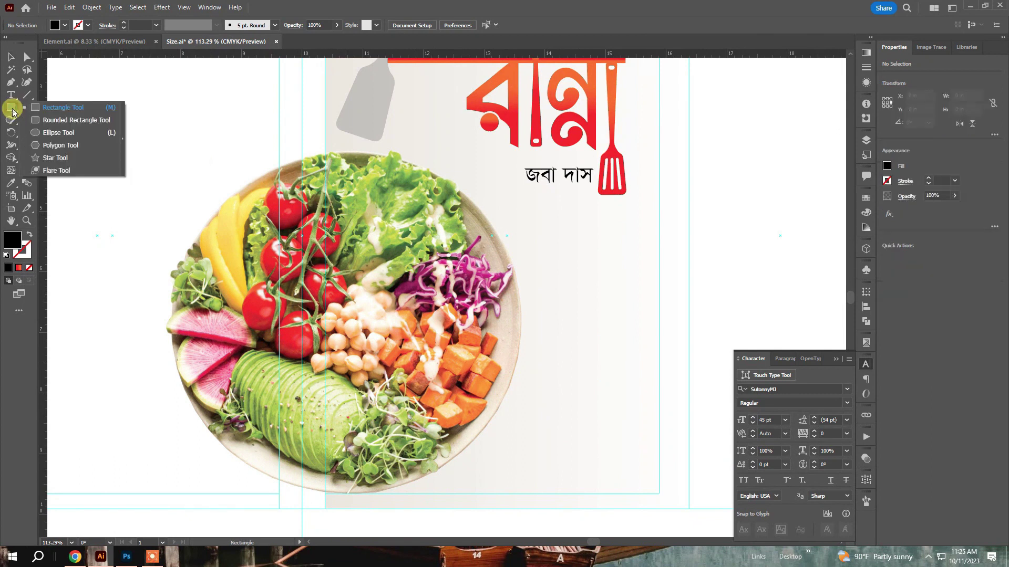
click(50, 133)
drag(191, 165, 174, 147)
key(v)
drag(346, 491, 346, 495)
Unlock all objects and arrange the black circle behind the plate image but in front of the cover's gradient background
key(ctrl+alt+2)
drag(520, 410, 504, 348)
click(459, 494)
right_click(149, 212)
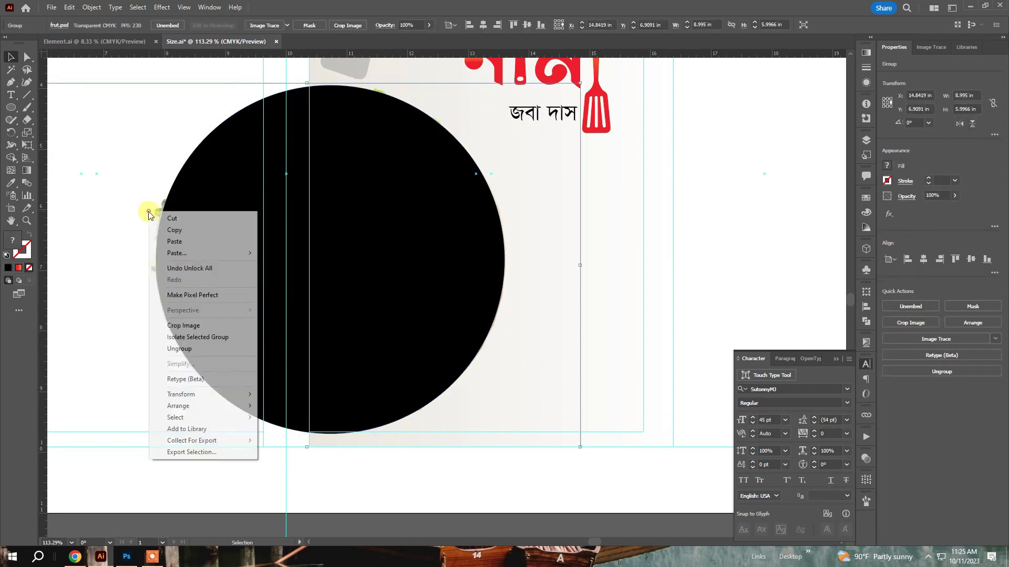
right_click(448, 197)
mouse_move(495, 453)
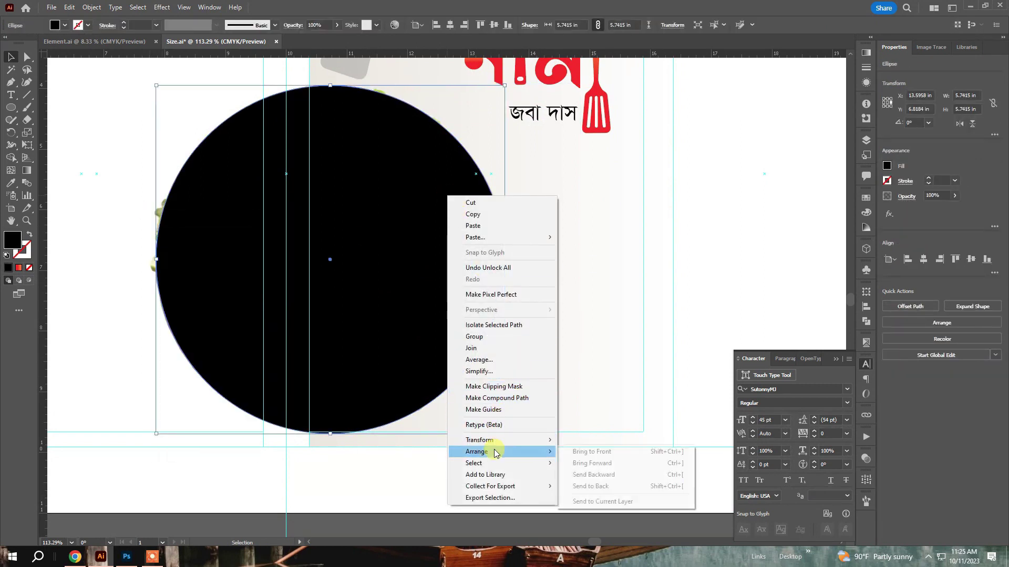
click(610, 486)
click(318, 225)
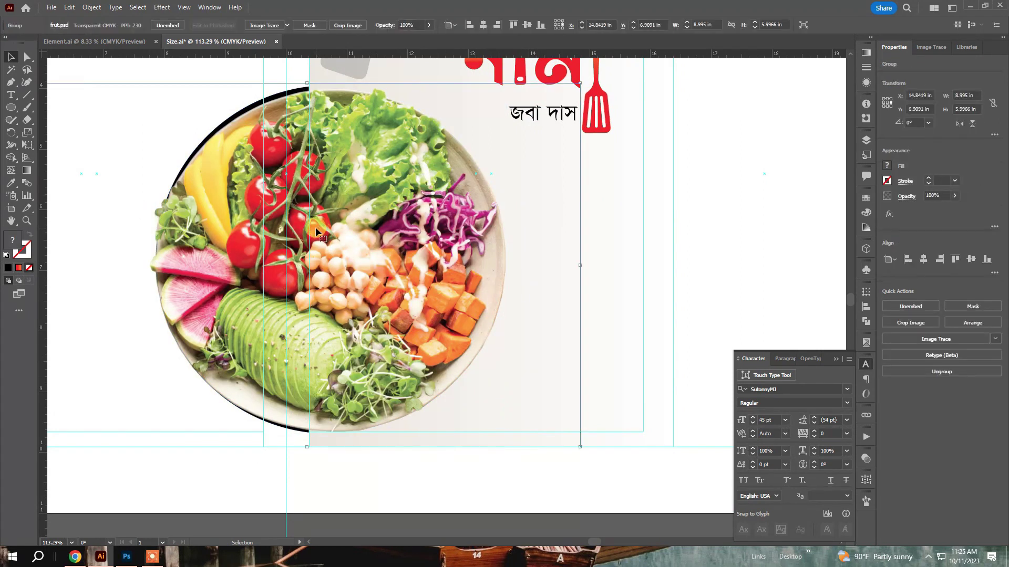
click(544, 379)
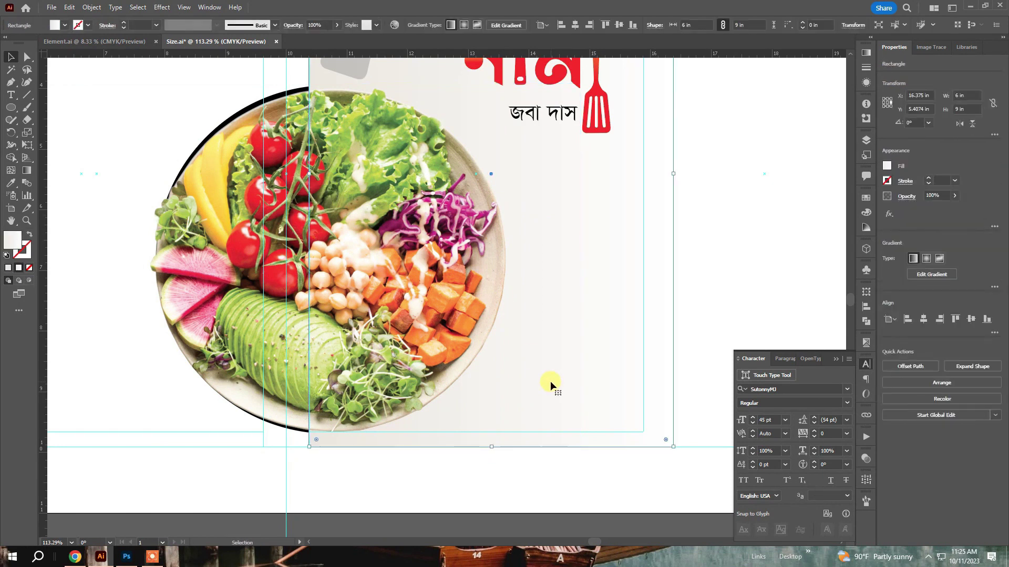
click(473, 488)
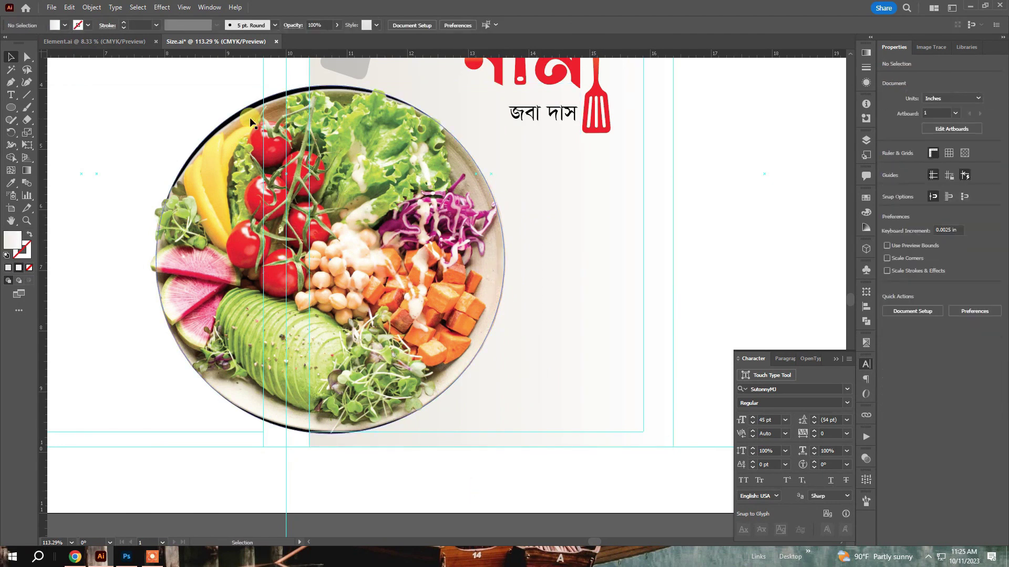
Shrink the black circle behind the plate to about 5.69 in across
click(246, 110)
drag(247, 111, 490, 111)
key(ctrl+z)
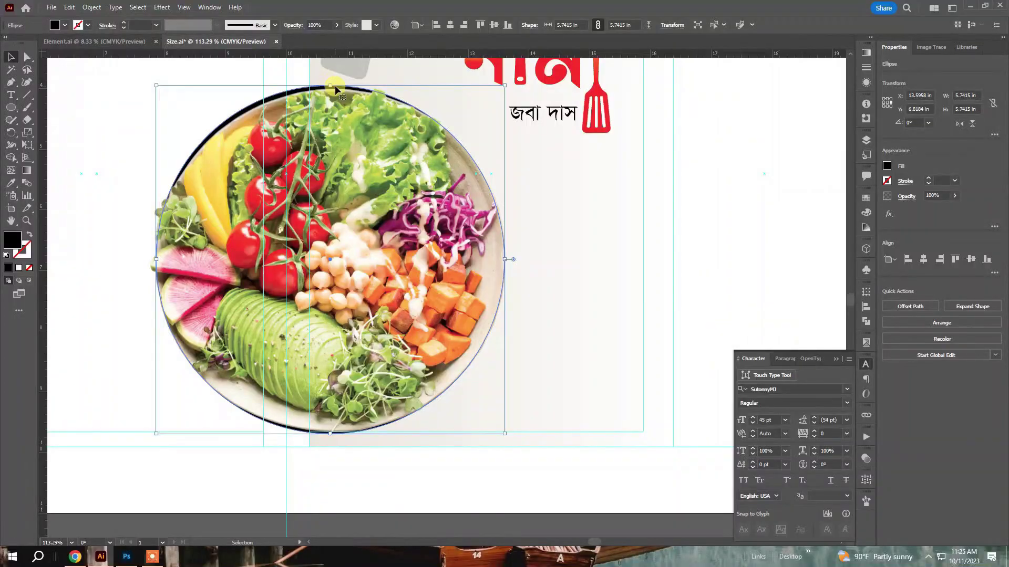
drag(334, 86, 330, 89)
Apply a Gaussian Blur with a radius of 37 pixels to the black circle as the plate's shadow
click(161, 8)
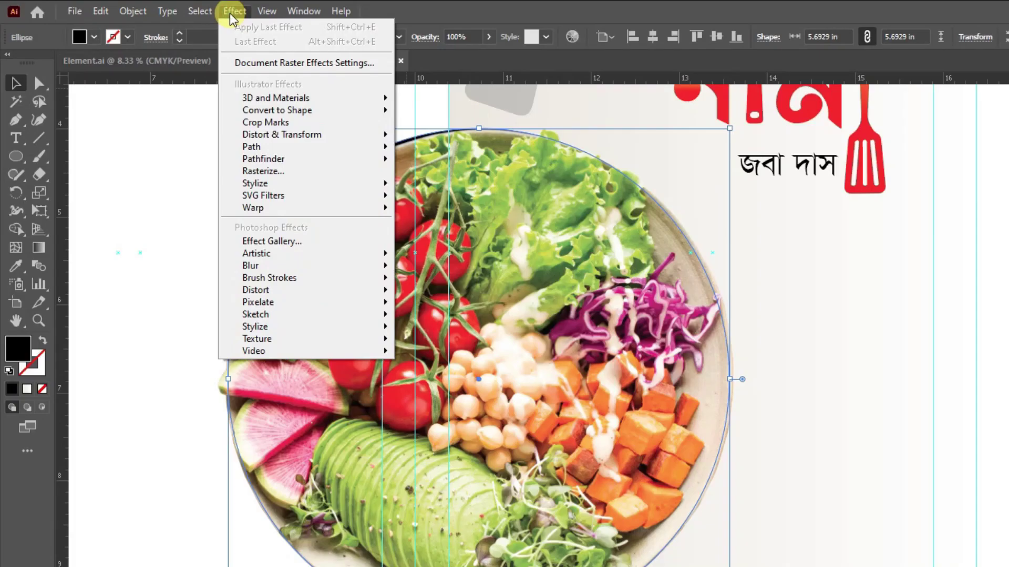
mouse_move(257, 265)
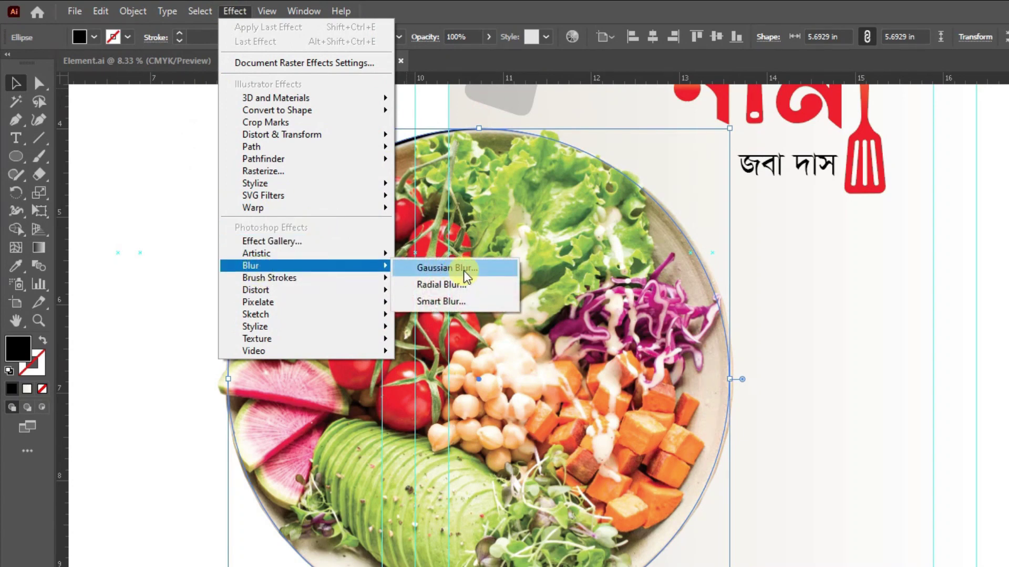
click(462, 269)
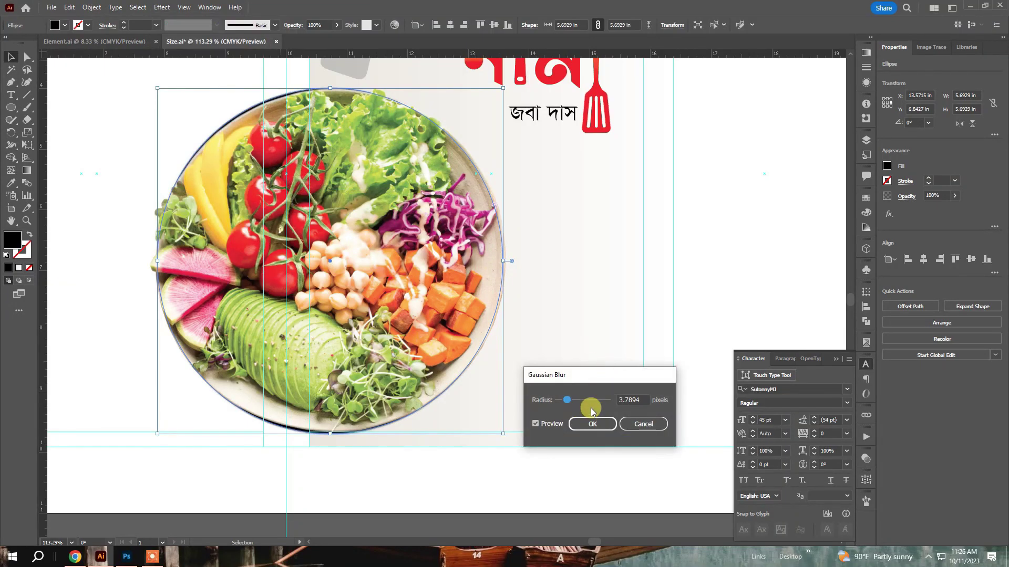
drag(571, 399, 590, 400)
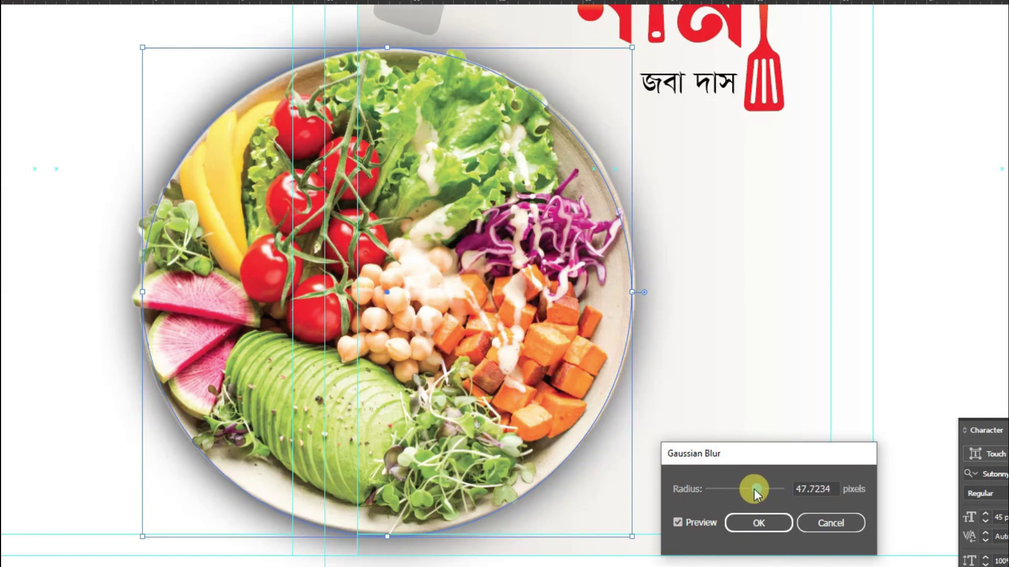
drag(756, 494, 748, 491)
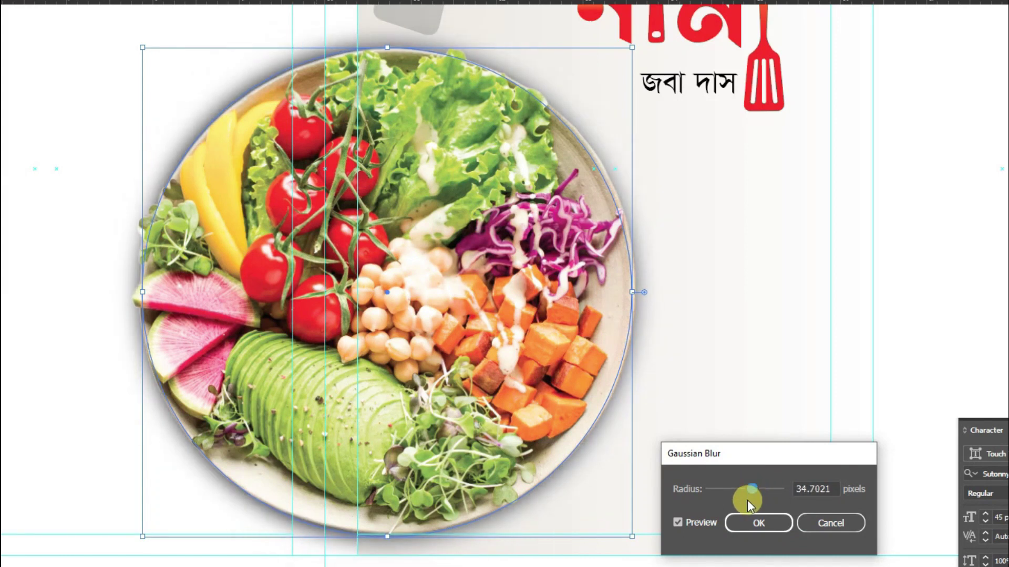
drag(834, 494, 727, 509)
text(35)
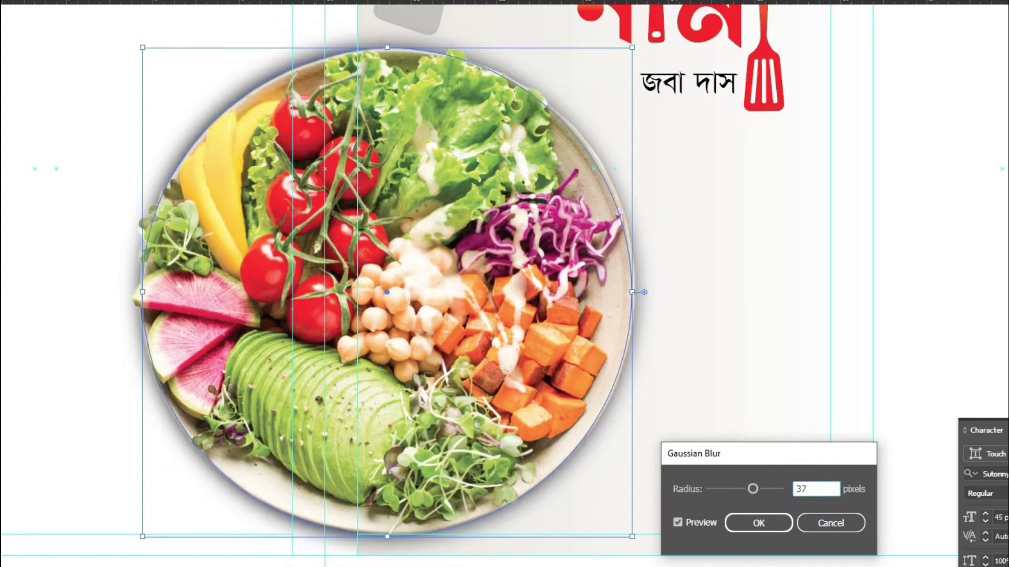
key(Return)
Enlarge the blurred circle to about 5.8 in across and set its blending mode to Multiply
drag(506, 261, 510, 261)
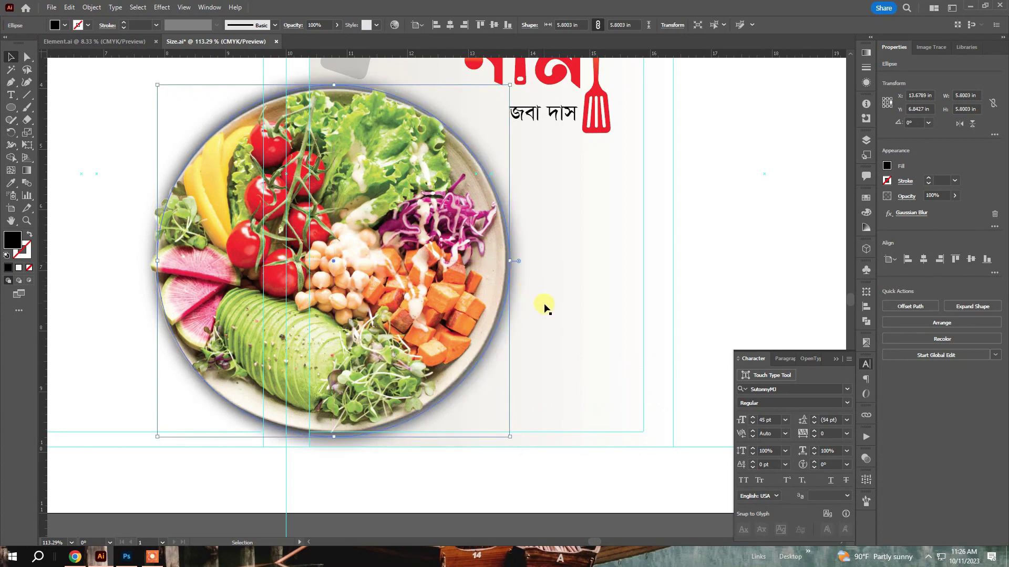
click(865, 459)
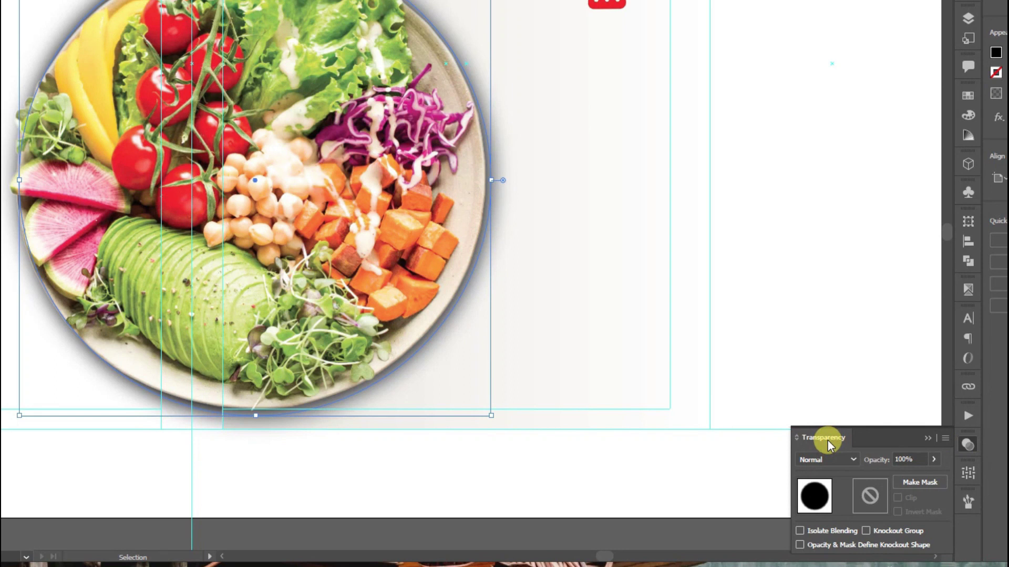
click(852, 459)
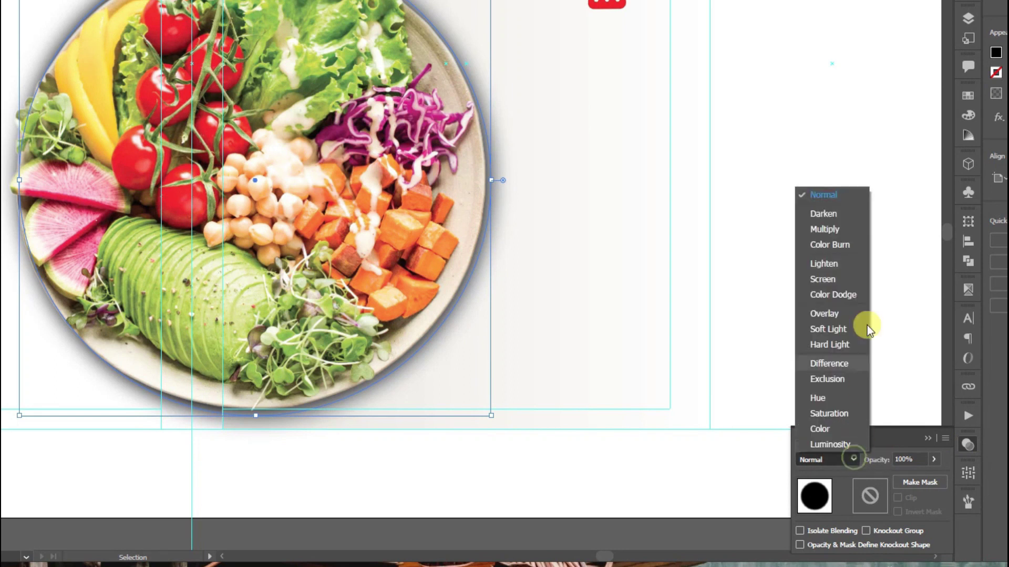
click(838, 229)
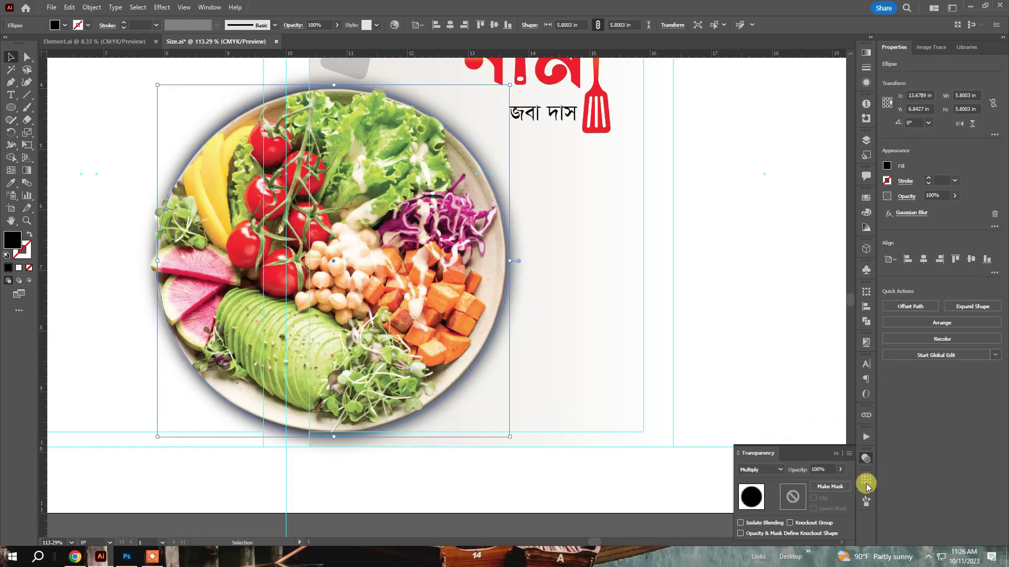
click(823, 469)
text(50)
key(Return)
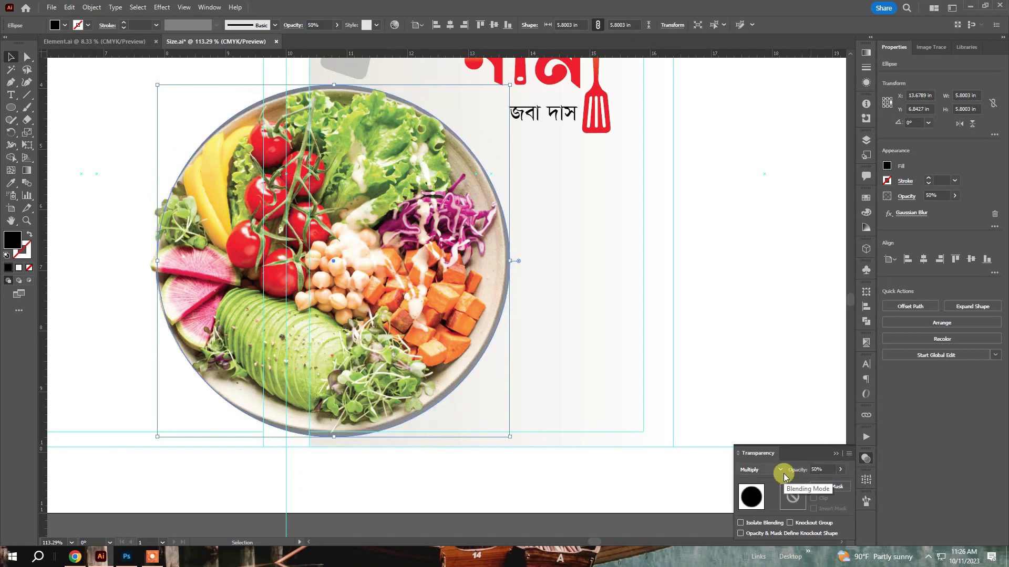
key(ctrl+z)
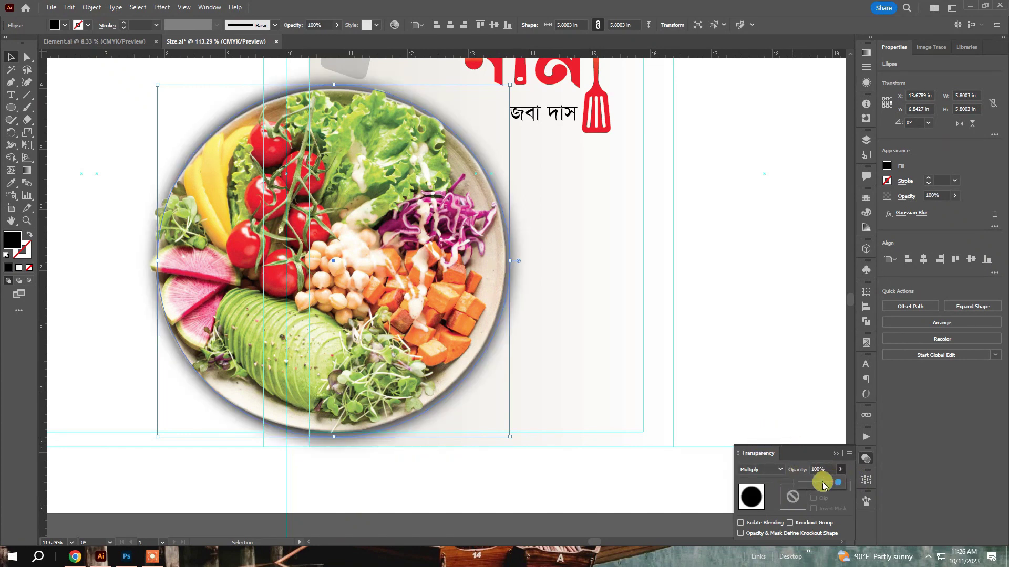
Set the opacity of the plate's shadow circle to 50%
click(821, 481)
drag(821, 481, 825, 484)
key(ctrl+h)
key(ctrl+h)
click(590, 478)
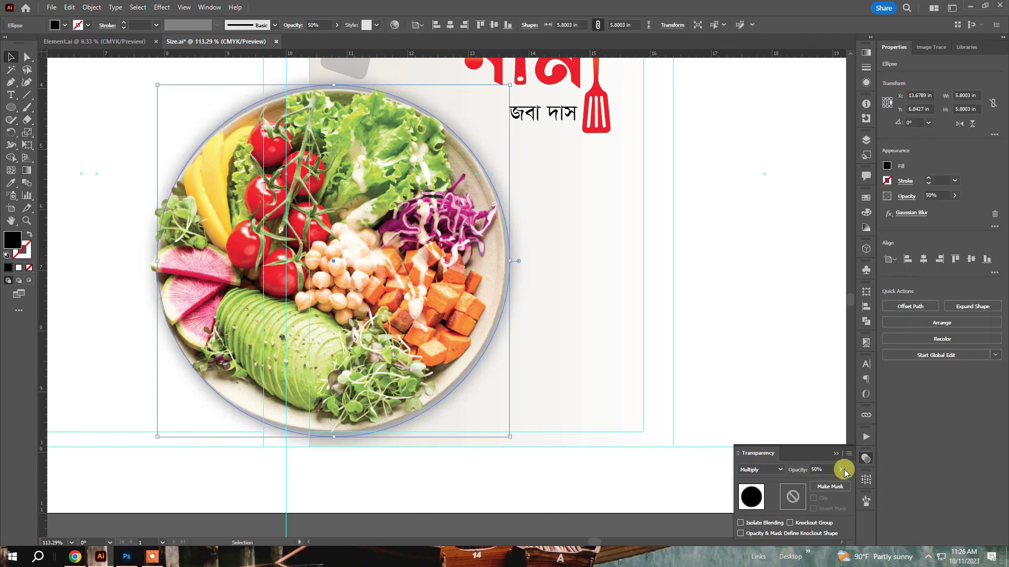
click(806, 343)
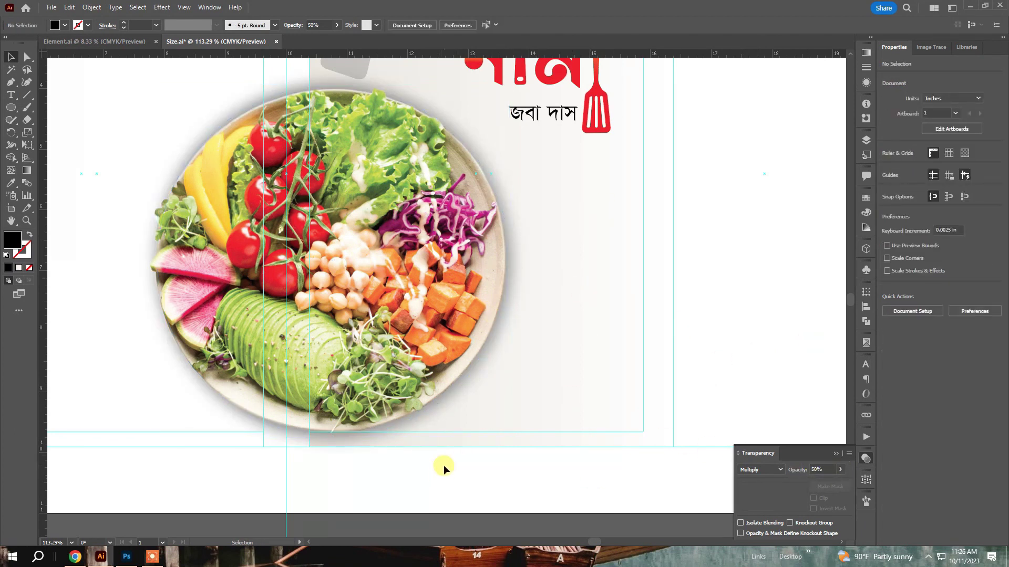
Paste the peach halftone dot pattern and move it over the salad plate
scroll(444, 469, down, 2)
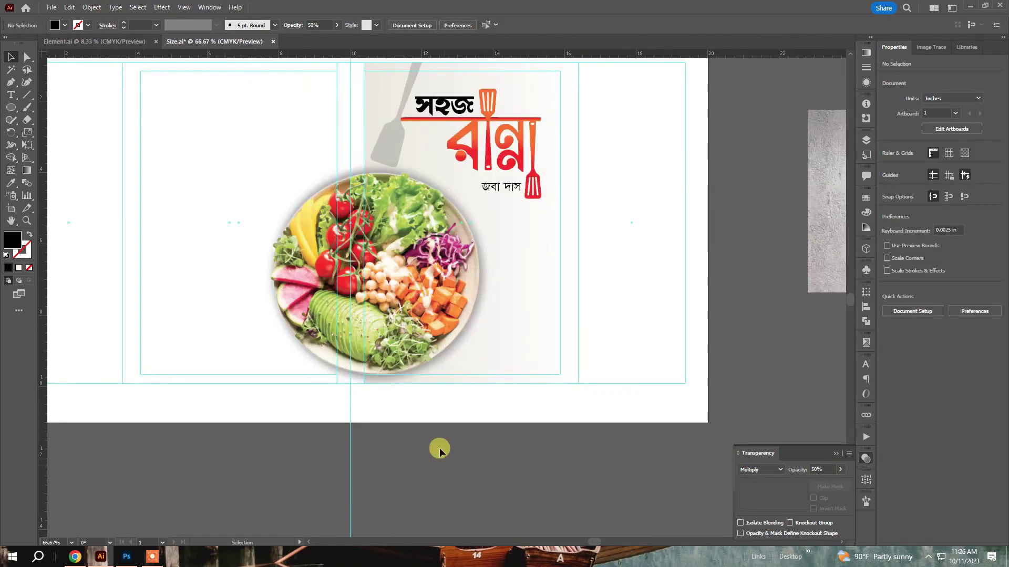
drag(431, 134, 419, 188)
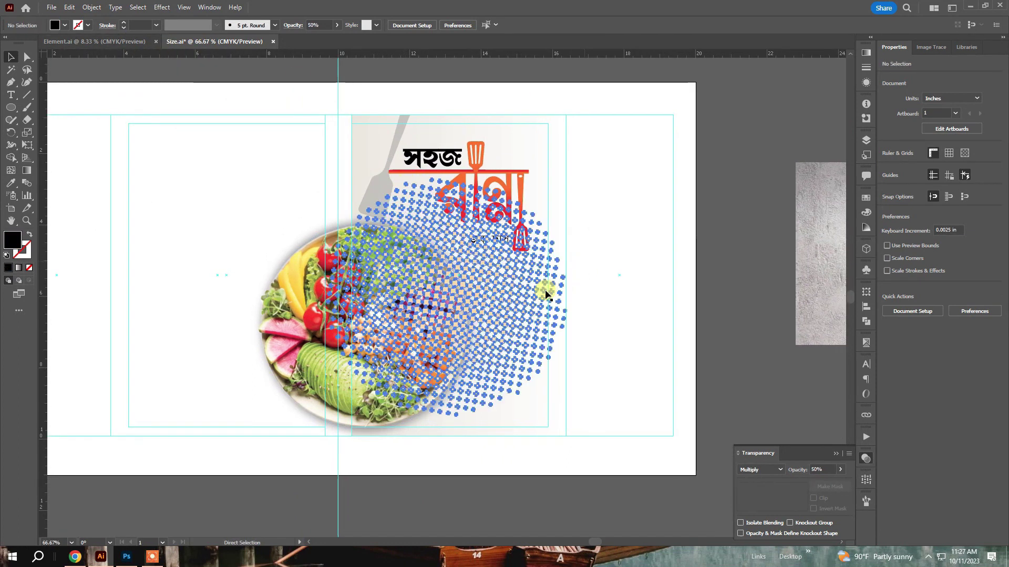
key(ctrl+v)
scroll(536, 290, up, 3)
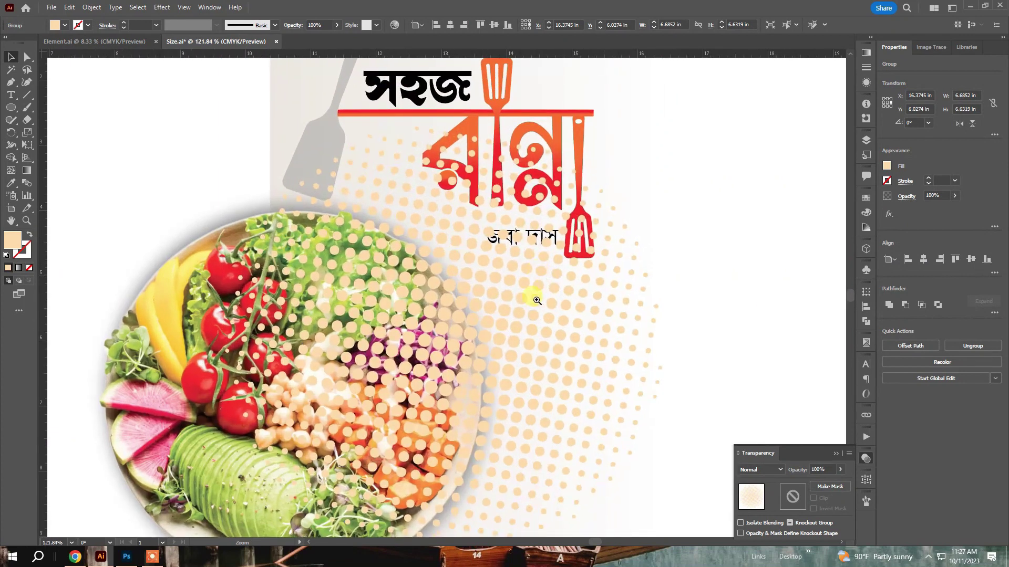
drag(577, 326, 758, 305)
drag(715, 268, 435, 328)
scroll(667, 277, down, 3)
Set the halftone dot pattern's blending mode to Overlay
click(767, 469)
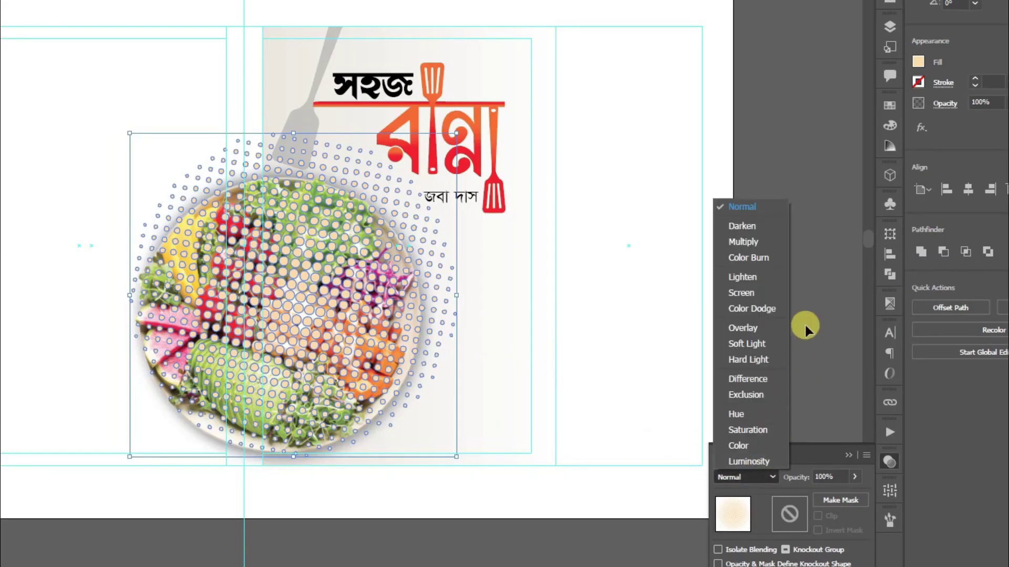
click(740, 328)
click(684, 294)
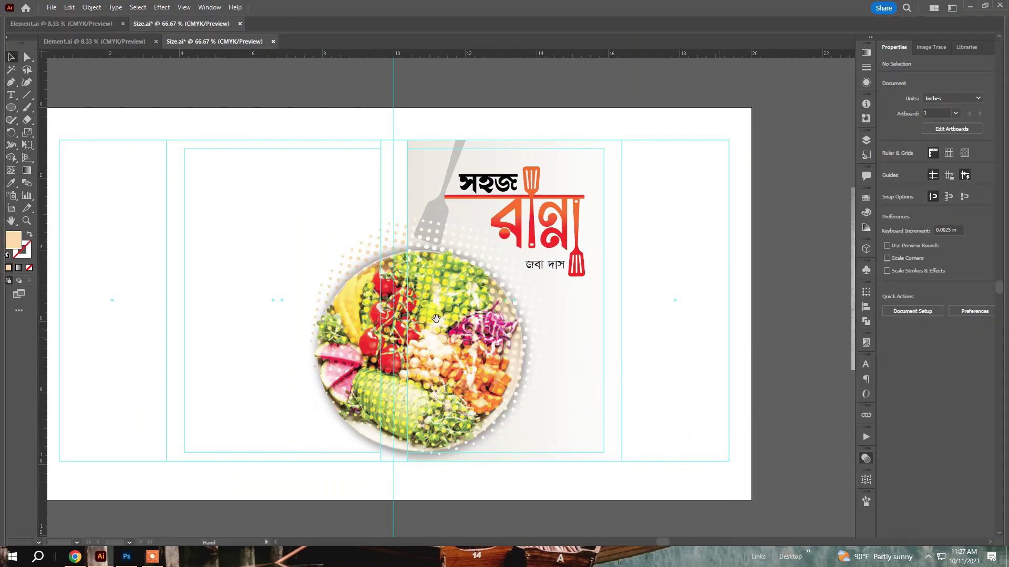
Reduce the halftone dot pattern's opacity to 75%
key(Tab)
drag(435, 310, 592, 356)
click(536, 316)
key(Tab)
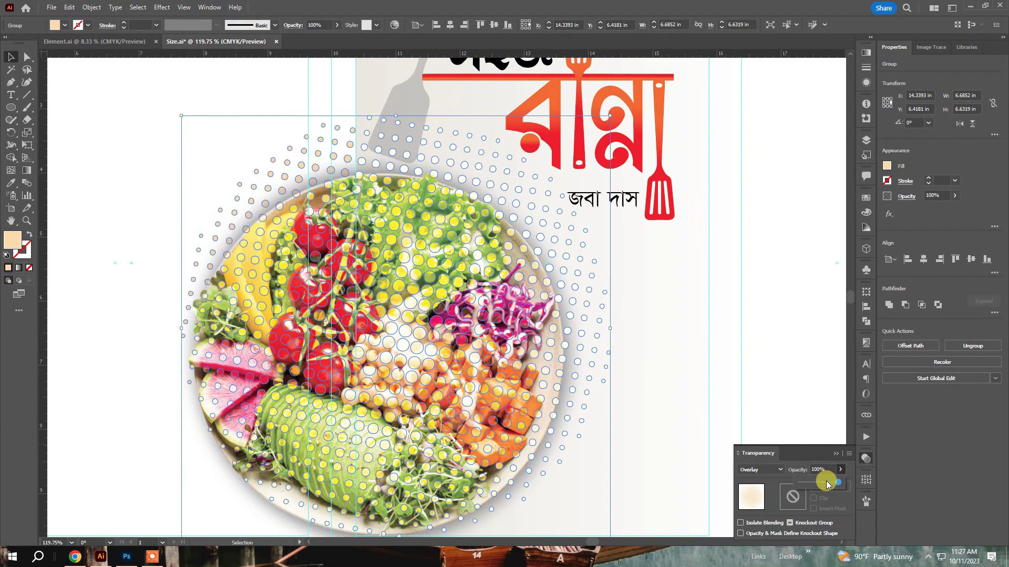
click(824, 484)
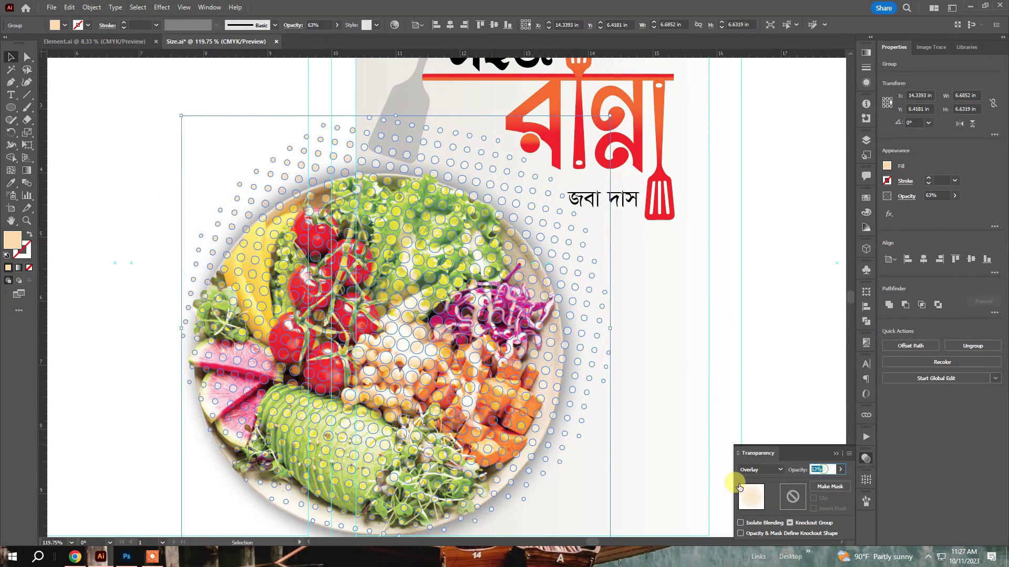
text(75)
key(Return)
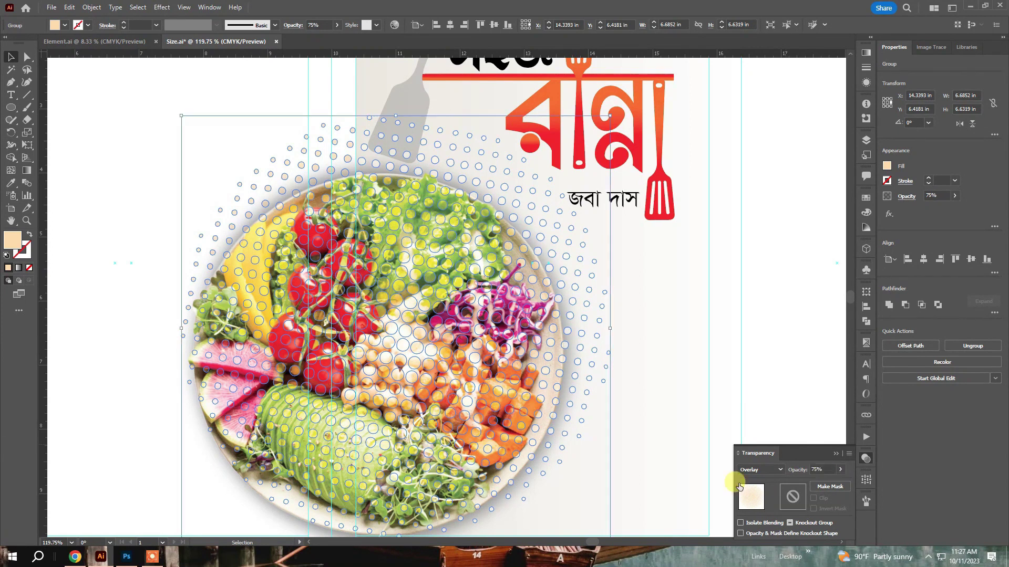
key(Tab)
click(679, 399)
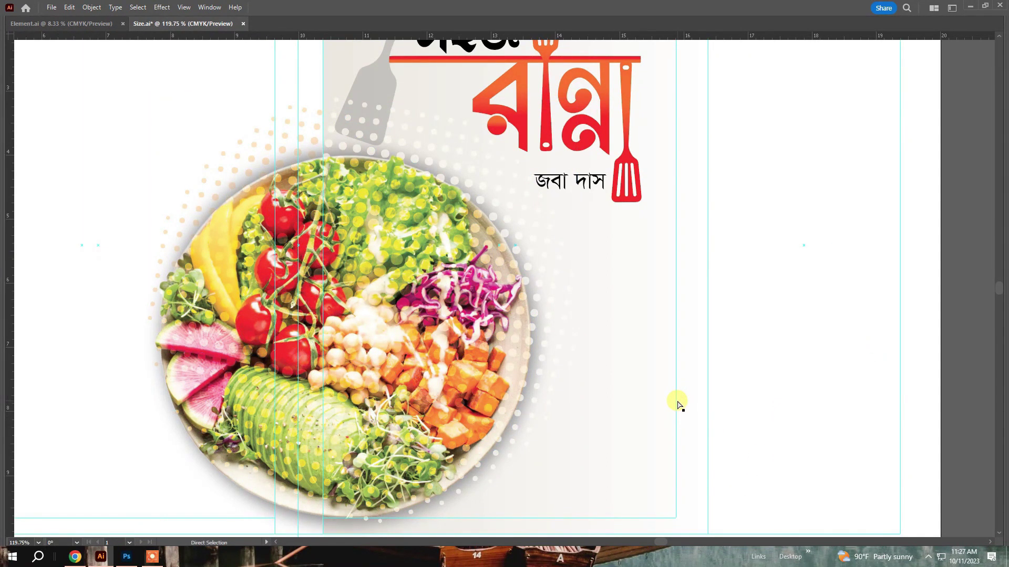
Paste the image of two cooking spatulas and place it beside the plate in the front cover's lower-right area
key(ctrl+minus)
key(ctrl+minus)
key(space)
drag(606, 288, 722, 319)
key(ctrl+space)
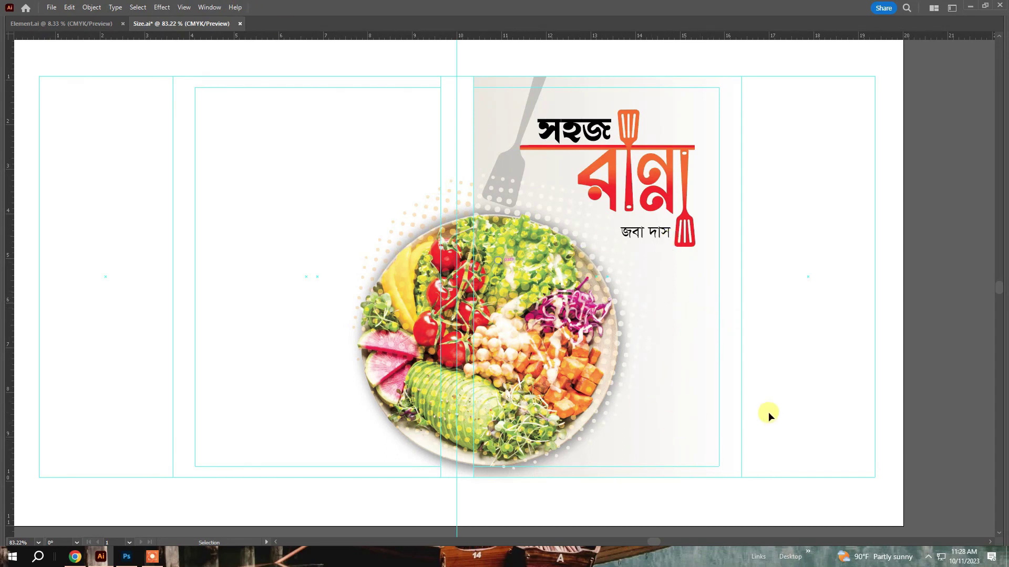
key(ctrl+v)
drag(540, 346, 710, 440)
mouse_move(734, 291)
mouse_down()
mouse_move(740, 270)
mouse_move(747, 277)
mouse_up()
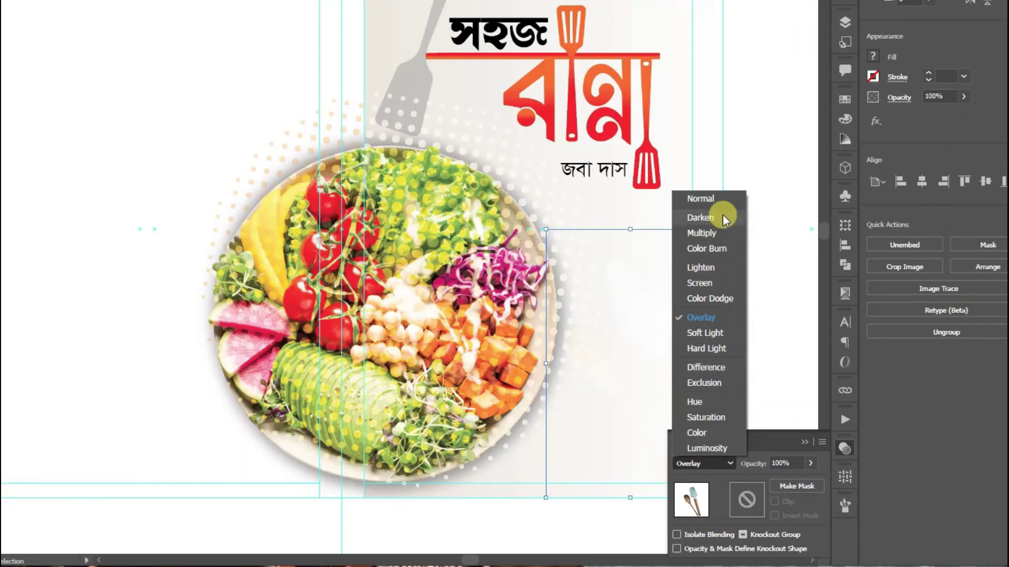
Set the cooking spatulas image's blending mode to Multiply and its opacity to 80%
click(697, 232)
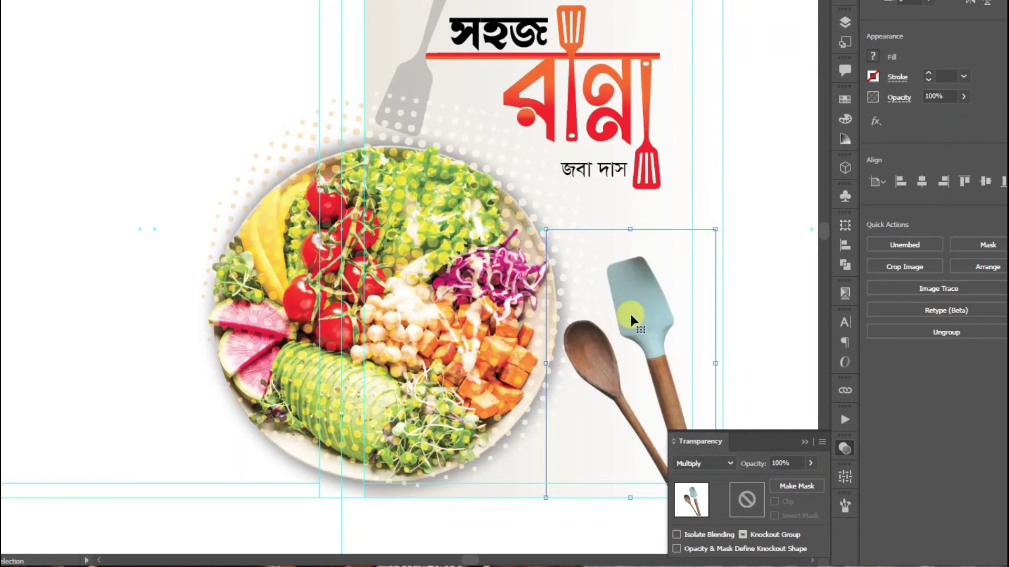
click(810, 463)
drag(789, 480, 751, 463)
text(80)
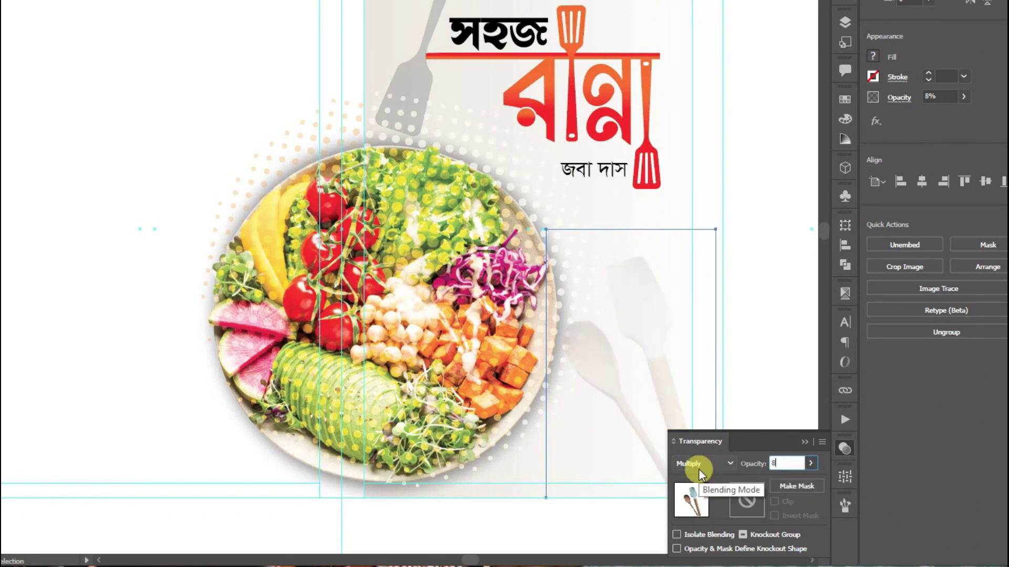
key(Return)
key(Tab)
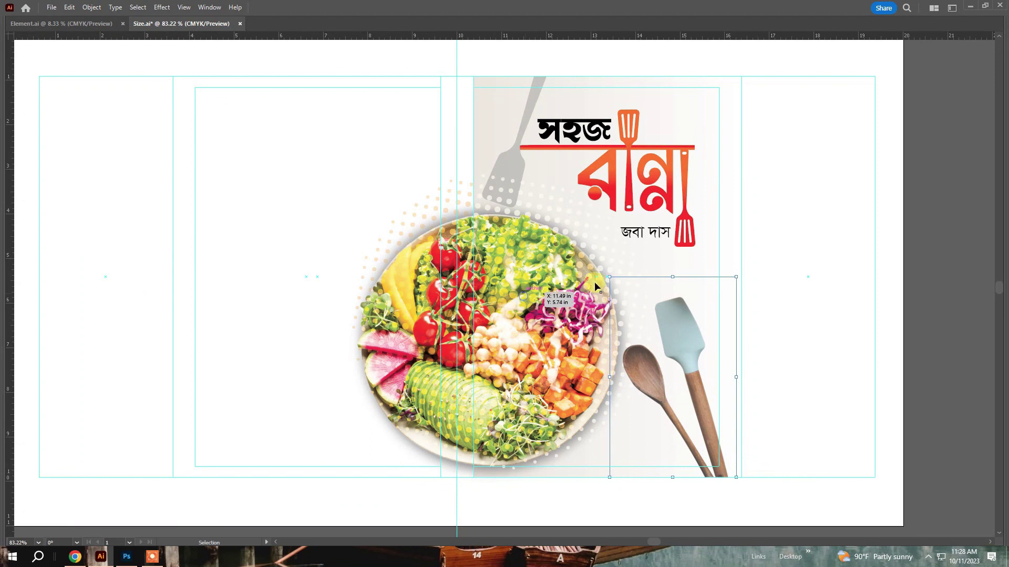
Select the salad plate together with its halftone dots and shift them horizontally toward the cooking spatulas
click(550, 501)
click(561, 479)
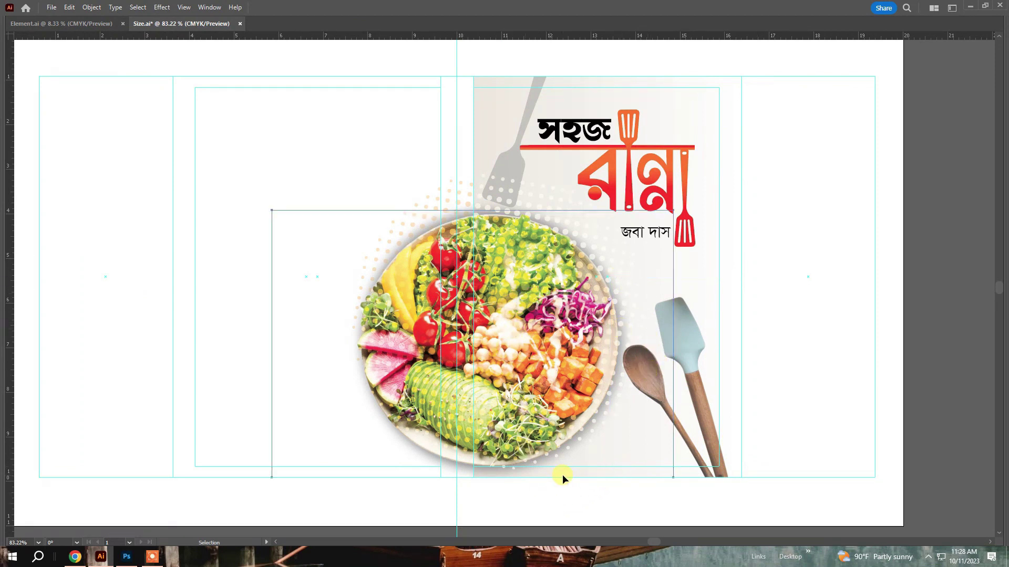
click(487, 85)
drag(571, 490, 589, 415)
drag(590, 379, 610, 378)
drag(524, 415, 534, 412)
drag(604, 405, 613, 404)
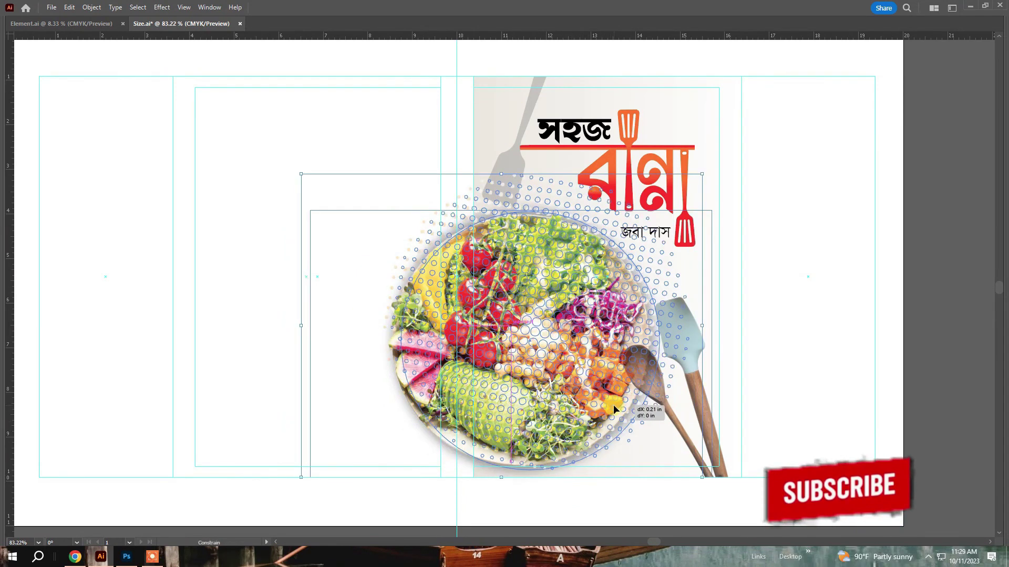
Scale the cooking spatulas image down slightly, keeping its lower-right corner at the front cover's bottom edge
click(900, 345)
click(675, 374)
drag(609, 277, 629, 301)
key(ctrl+shift+a)
drag(636, 413, 702, 412)
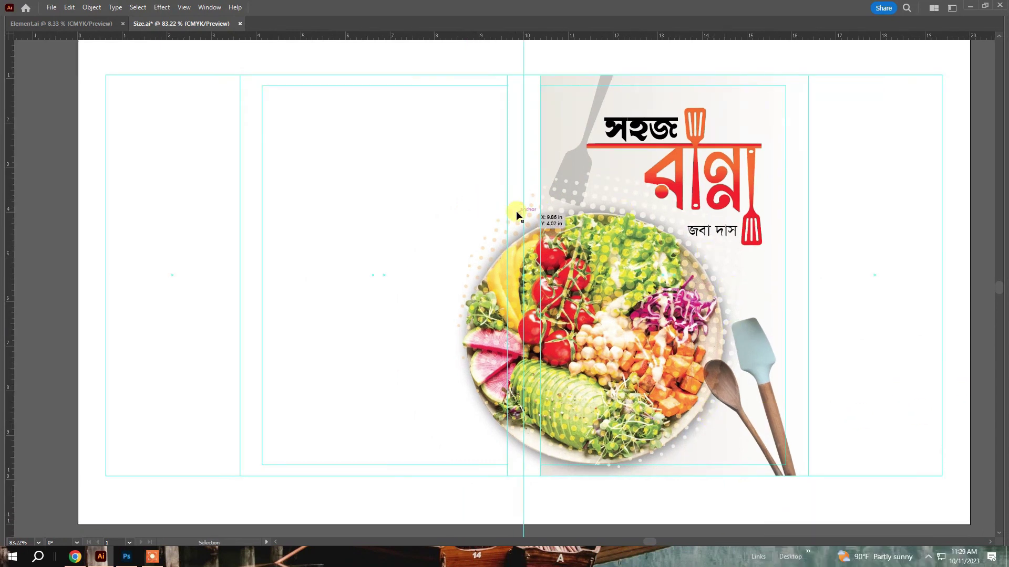
Duplicate the front cover's gradient background onto the back cover and widen it across the spine
click(547, 106)
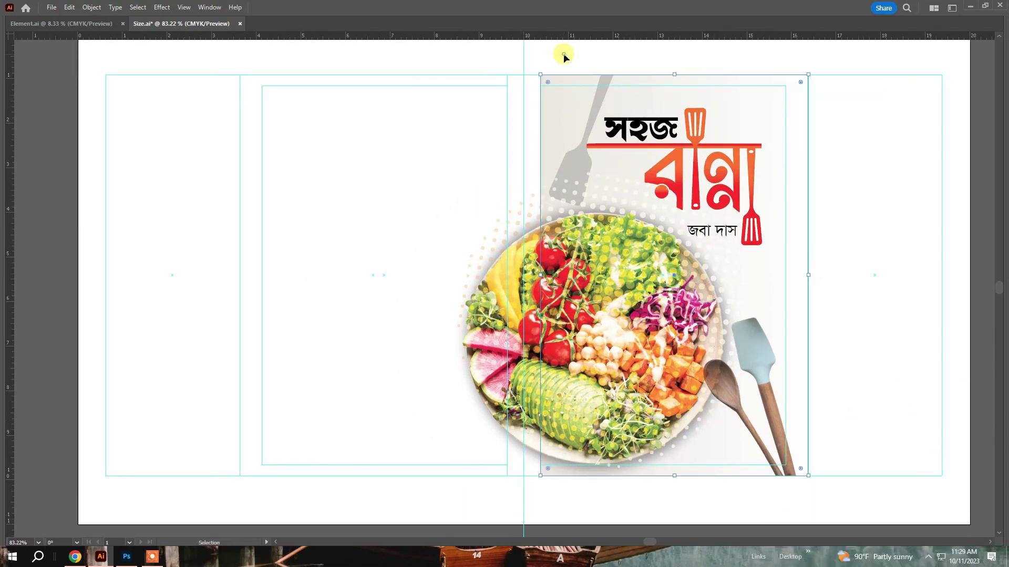
drag(548, 105, 251, 151)
drag(508, 273, 539, 273)
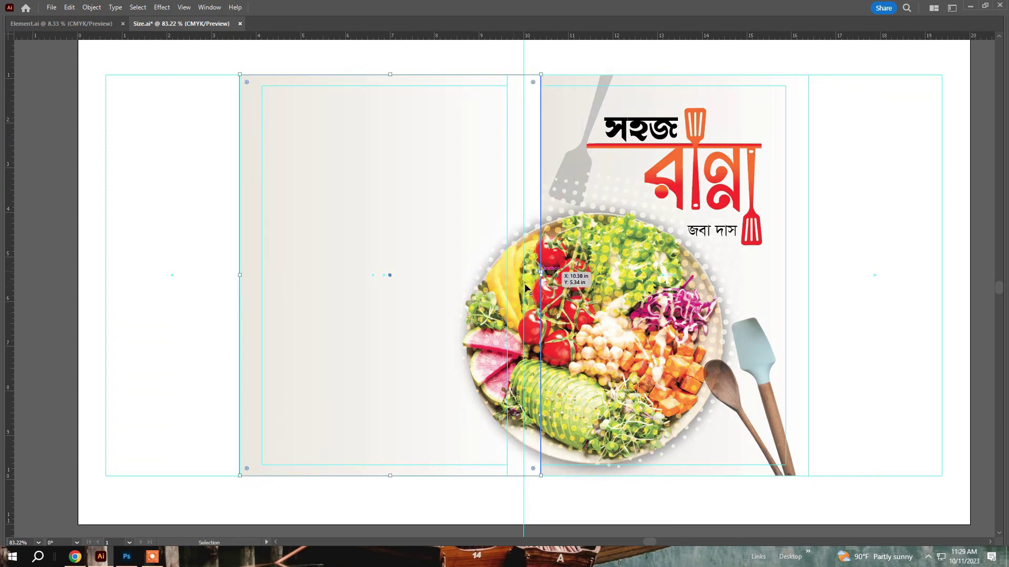
Mirror the back cover's gradient rectangle horizontally with the Reflect tool
key(Tab)
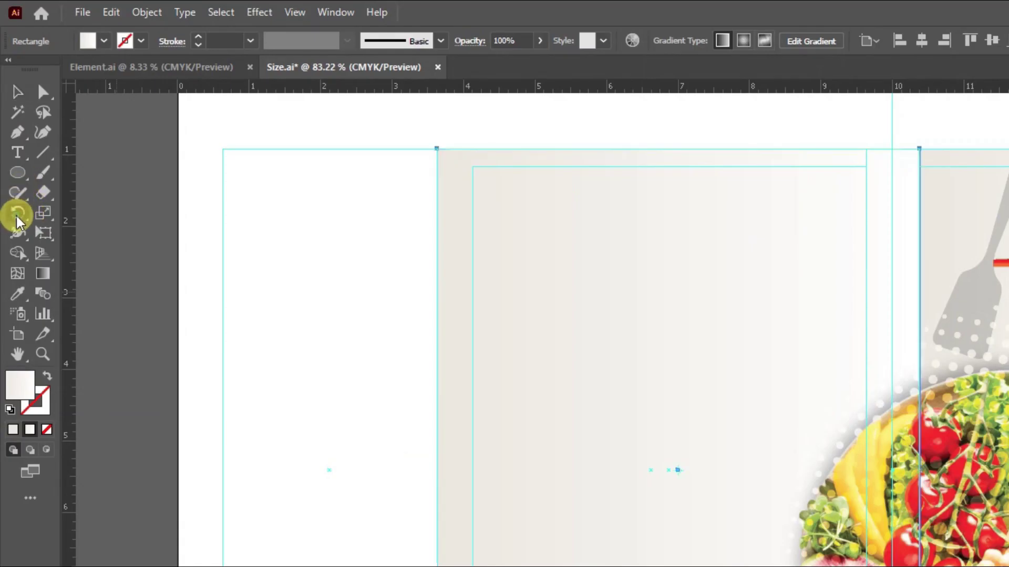
drag(17, 221, 72, 229)
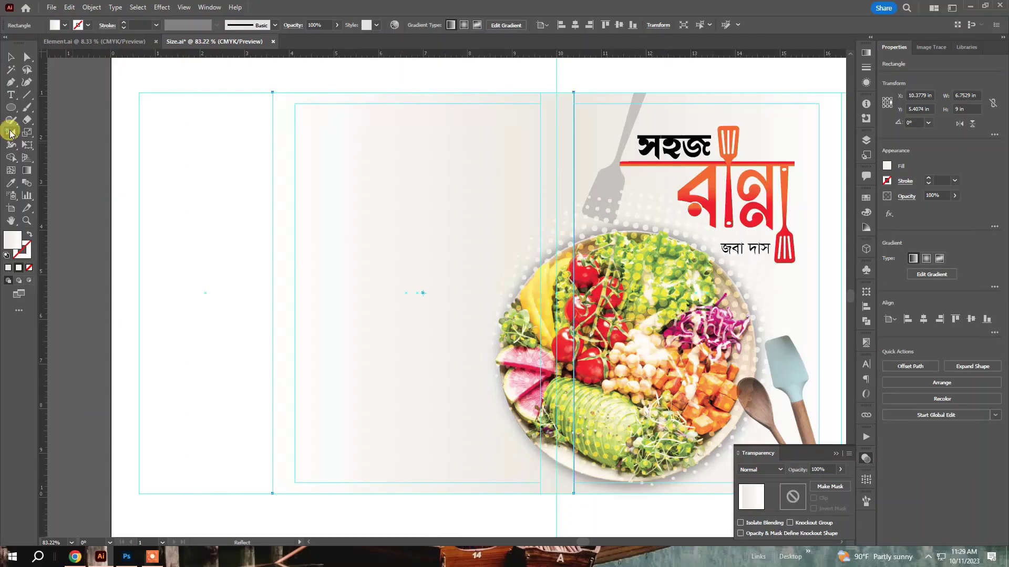
double_click(11, 132)
click(510, 345)
key(Tab)
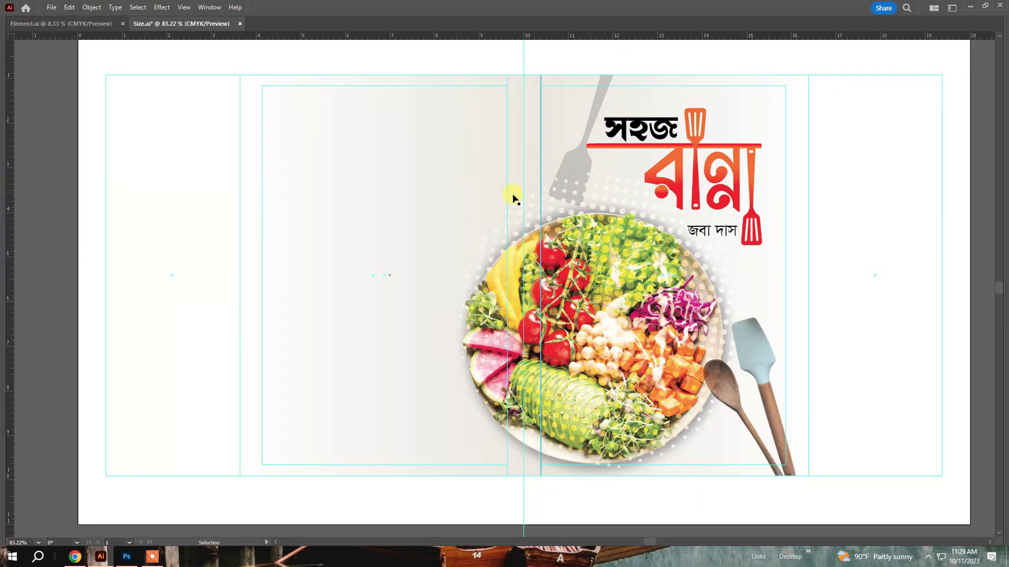
key(Tab)
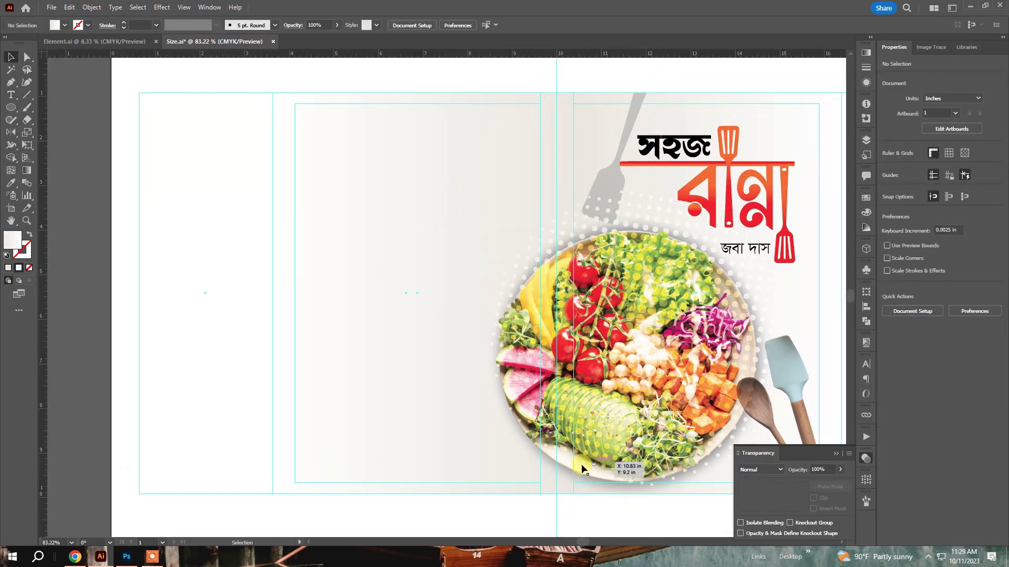
Move the grey concrete texture image from beside the artboard over the back cover, spine and front cover
drag(610, 462, 519, 447)
scroll(871, 320, right, 2)
key(Tab)
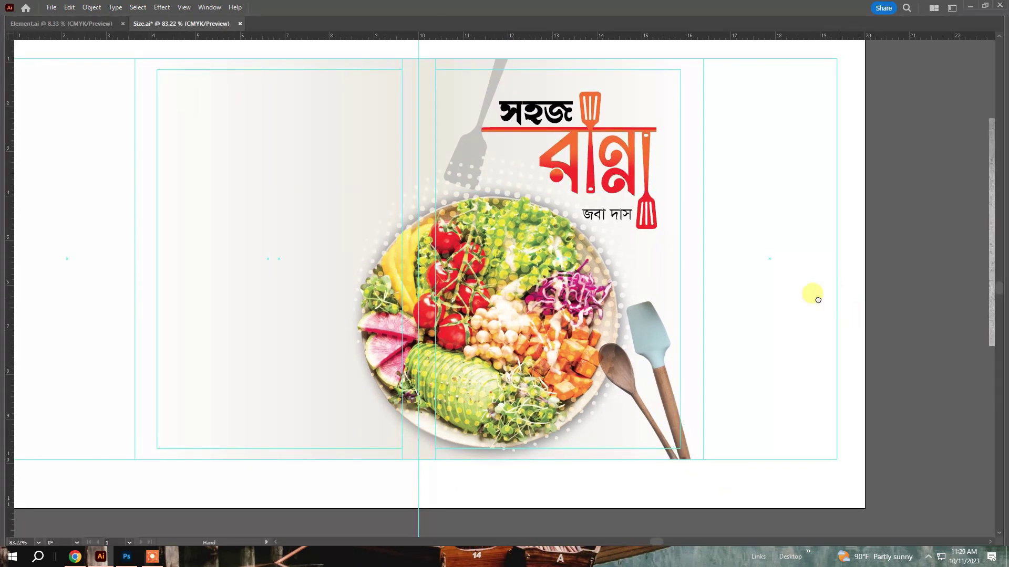
scroll(811, 293, right, 10)
drag(836, 272, 226, 218)
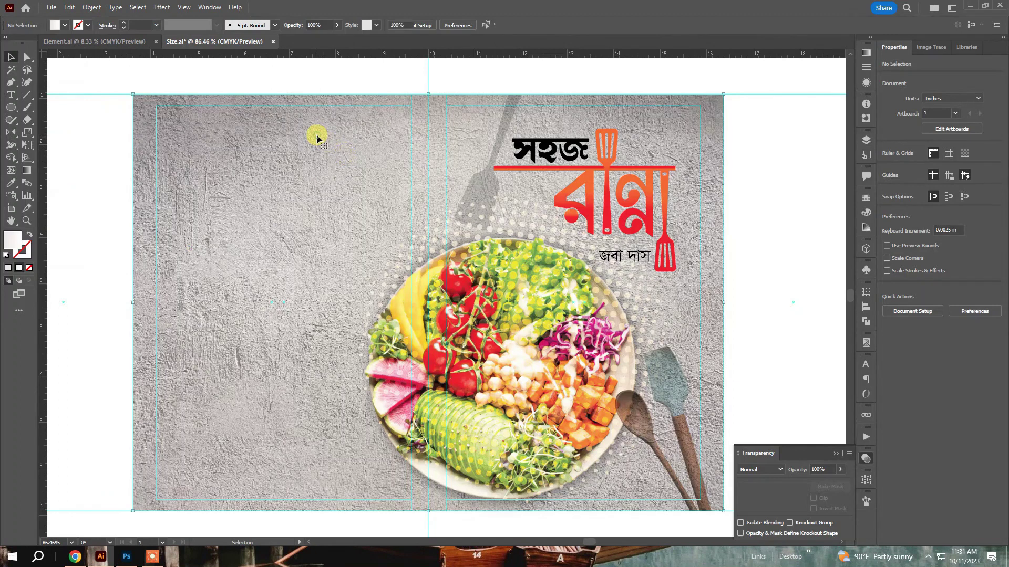
Set the concrete texture's blending mode to Luminosity and its opacity to 28%
click(316, 138)
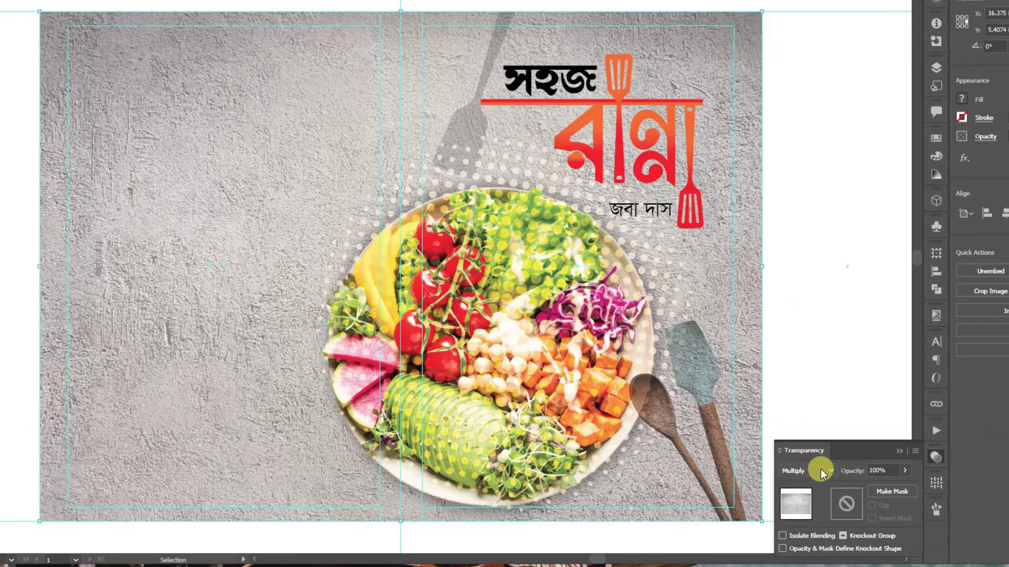
click(772, 468)
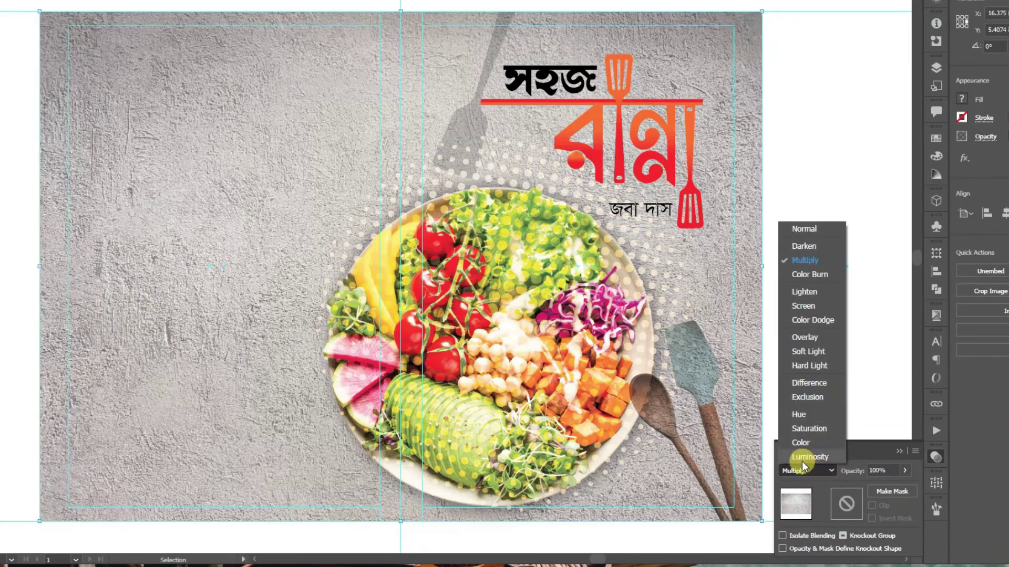
click(809, 457)
click(885, 471)
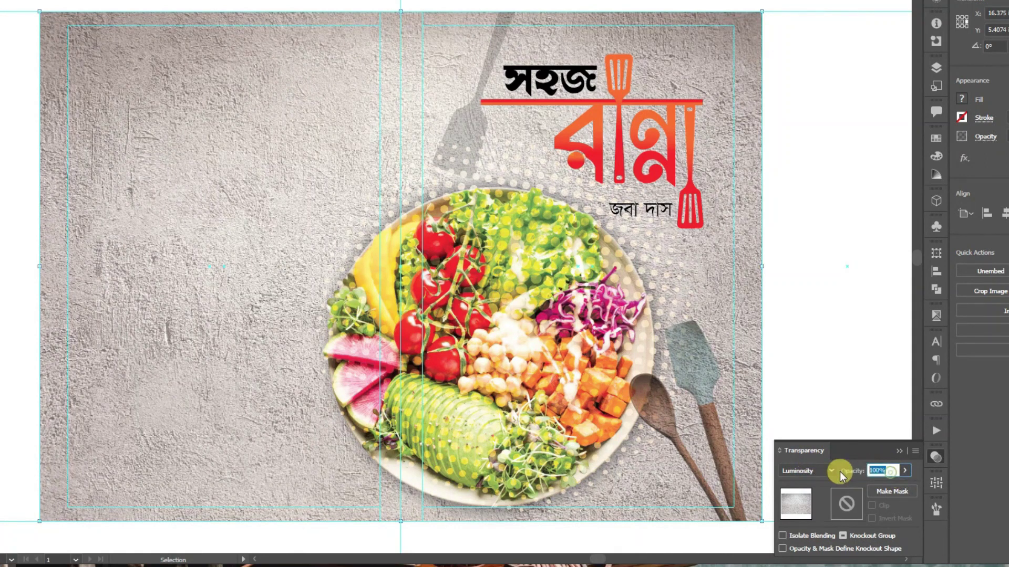
text(28)
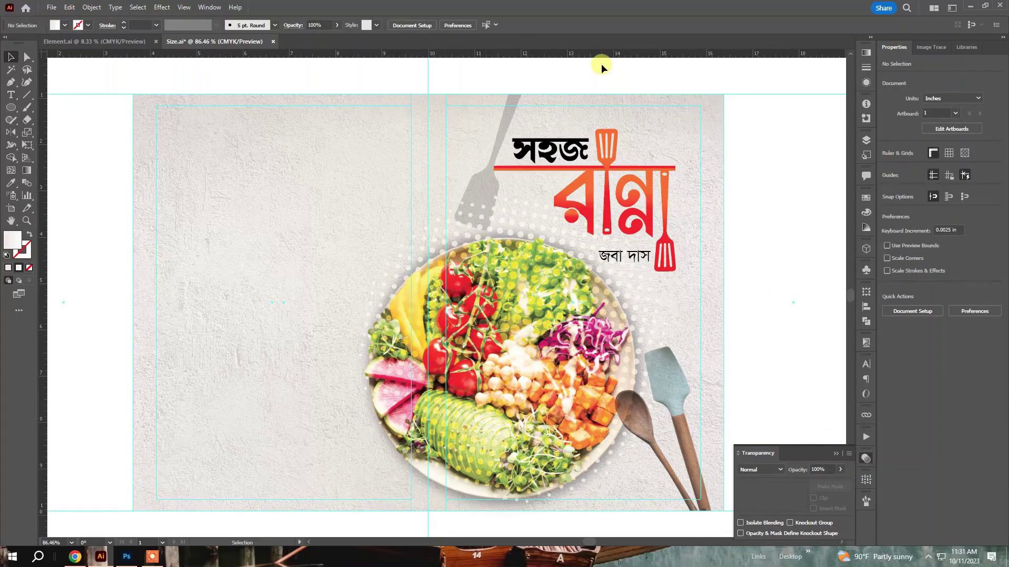
Select the halftone dot pattern over the salad plate and open its opacity value for editing
key(Tab)
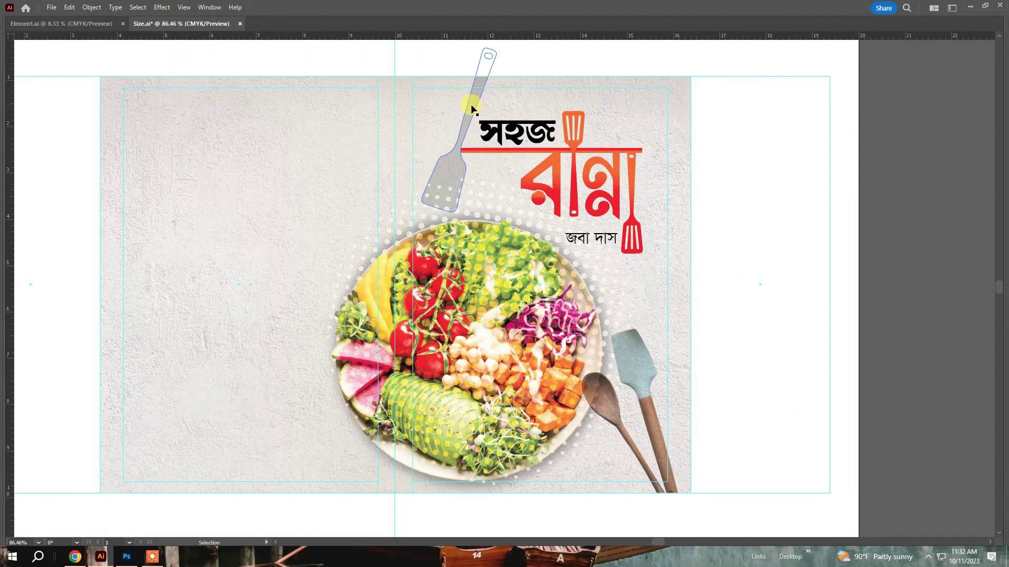
click(563, 55)
drag(660, 249, 679, 222)
click(623, 222)
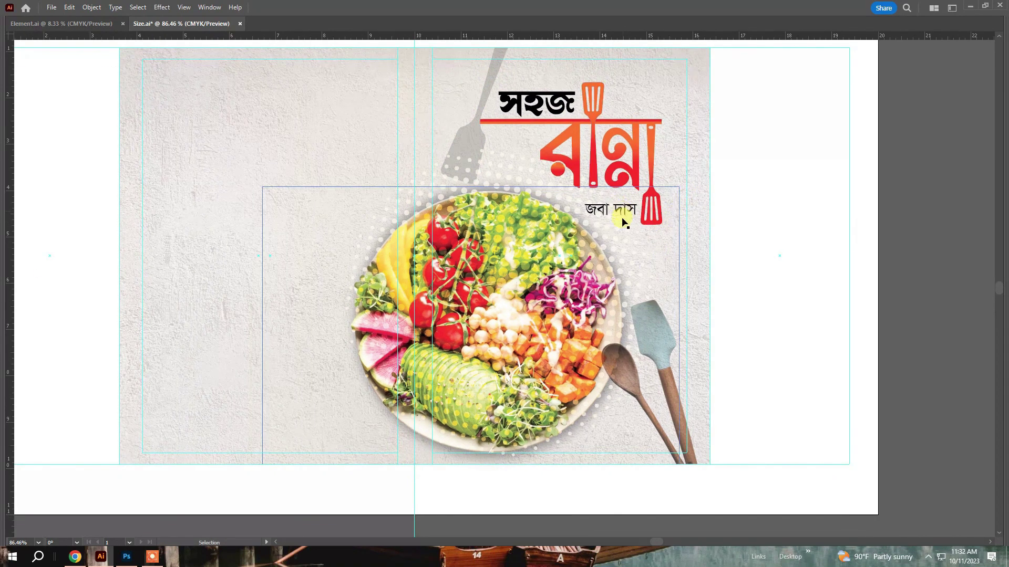
click(610, 253)
key(Tab)
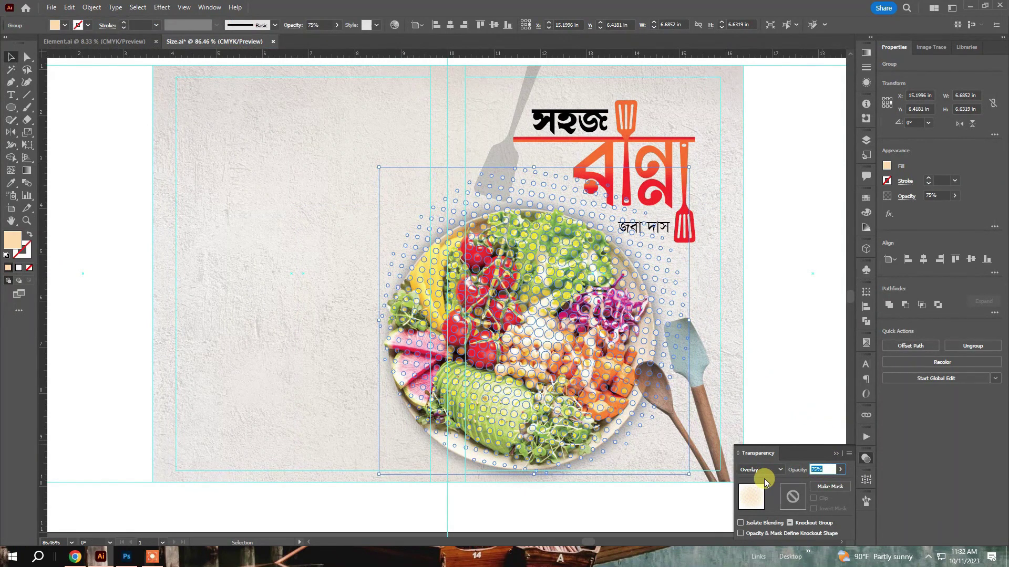
key(Tab)
click(781, 472)
drag(732, 425, 799, 427)
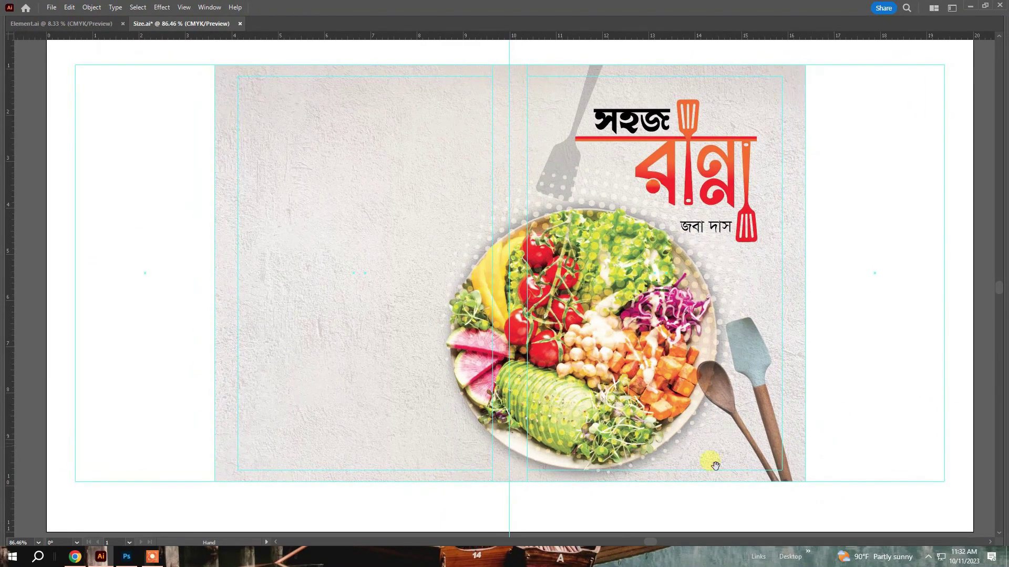
Copy the salad plate image and paste the duplicate in place on top of the halftone dots
right_click(543, 458)
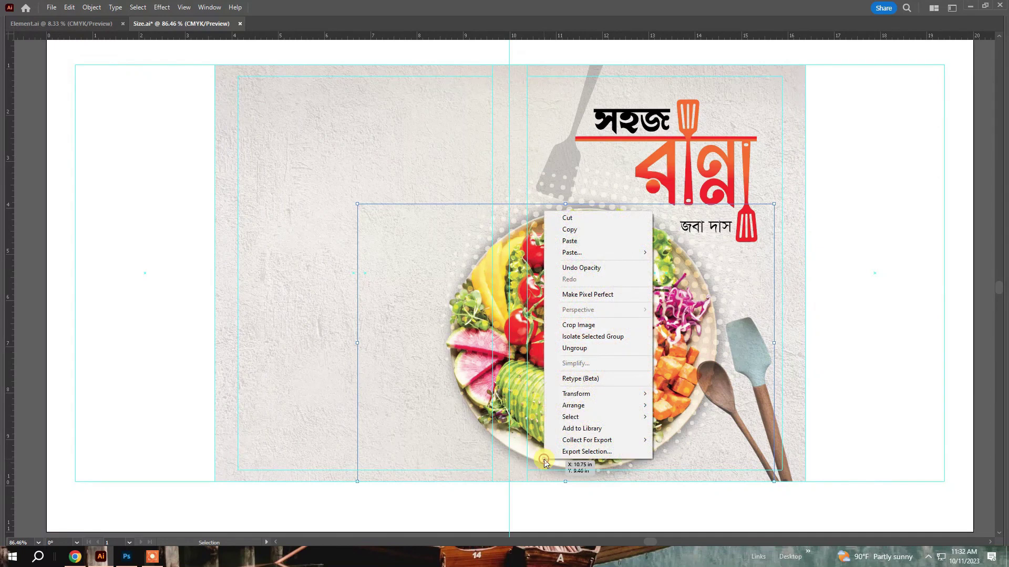
click(573, 231)
click(69, 7)
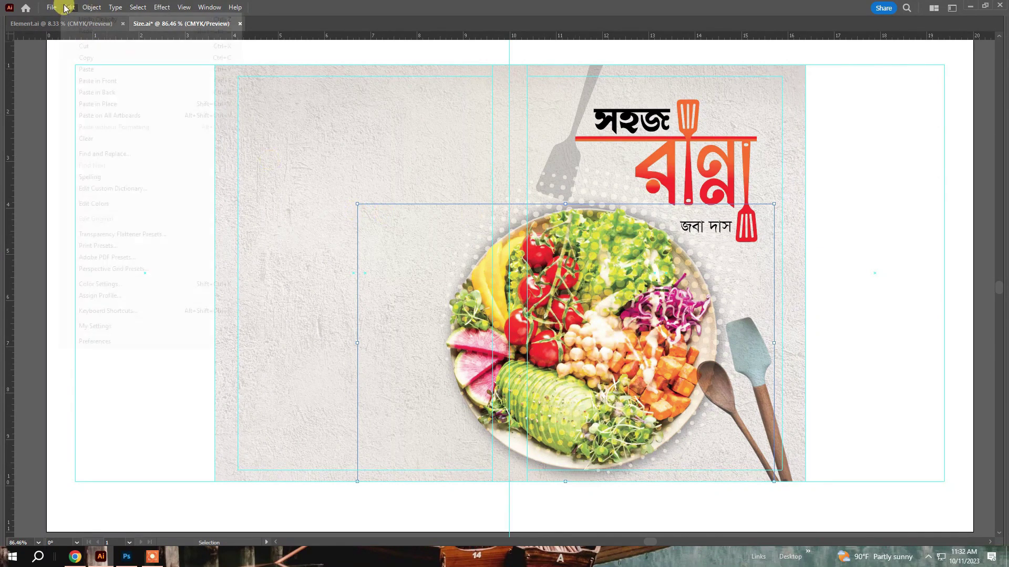
click(84, 58)
click(69, 8)
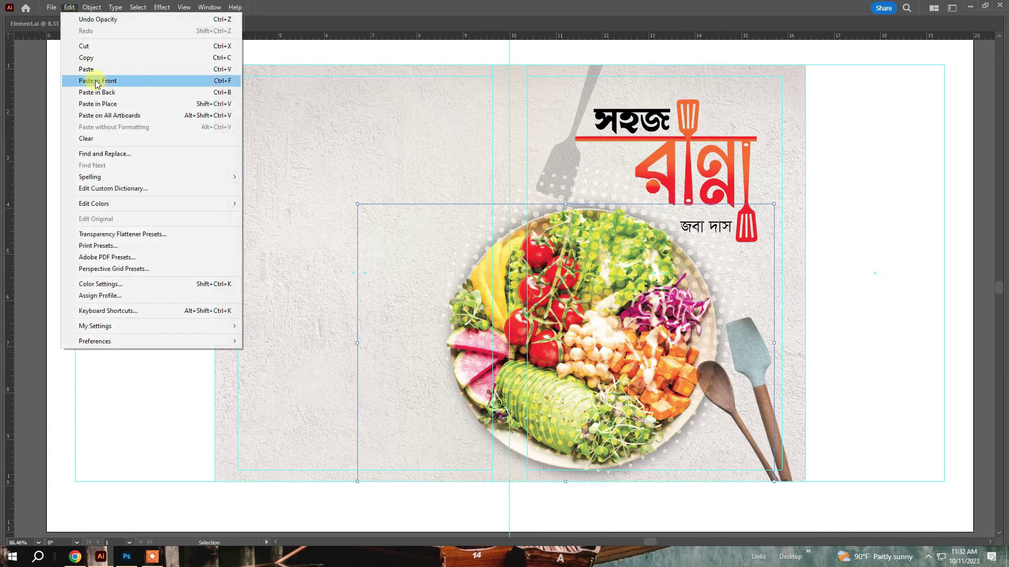
click(110, 104)
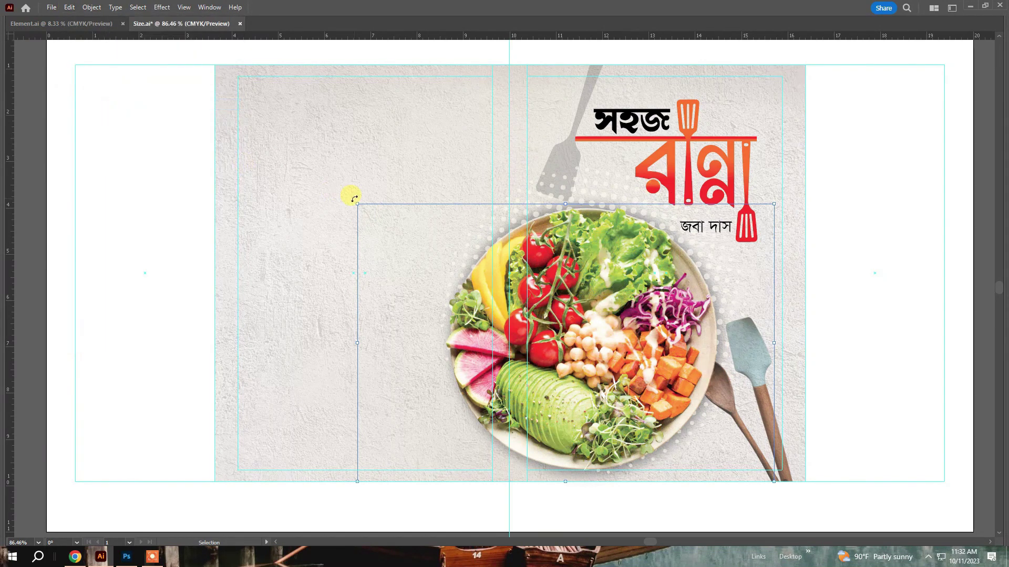
Set the duplicated salad plate's blending mode to Soft Light
key(Tab)
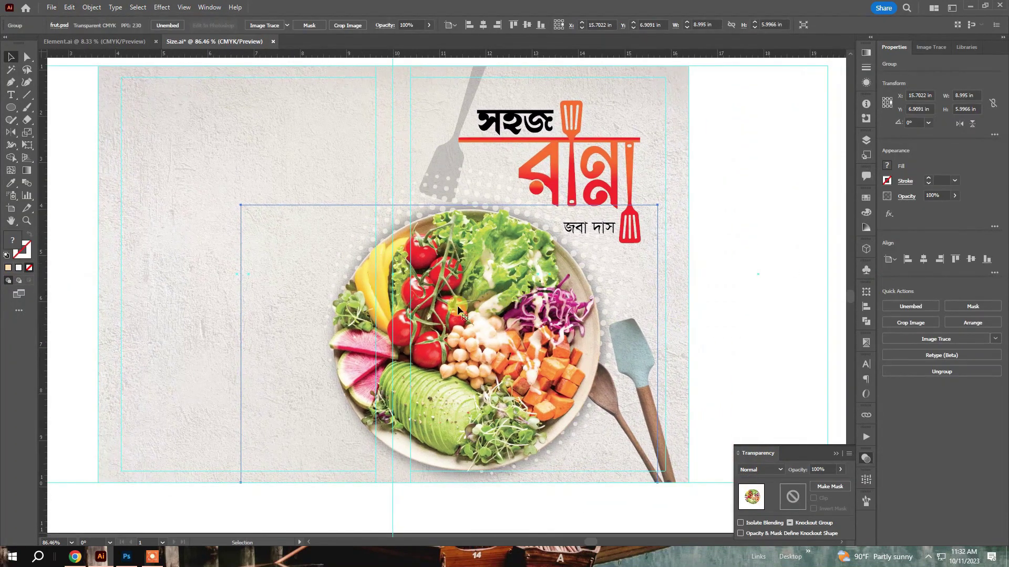
click(767, 470)
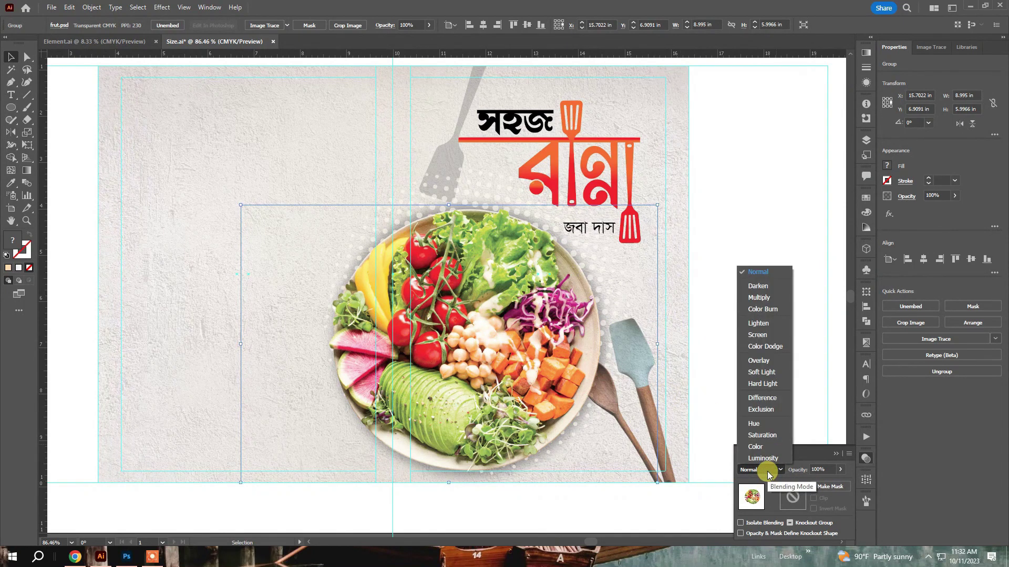
click(771, 372)
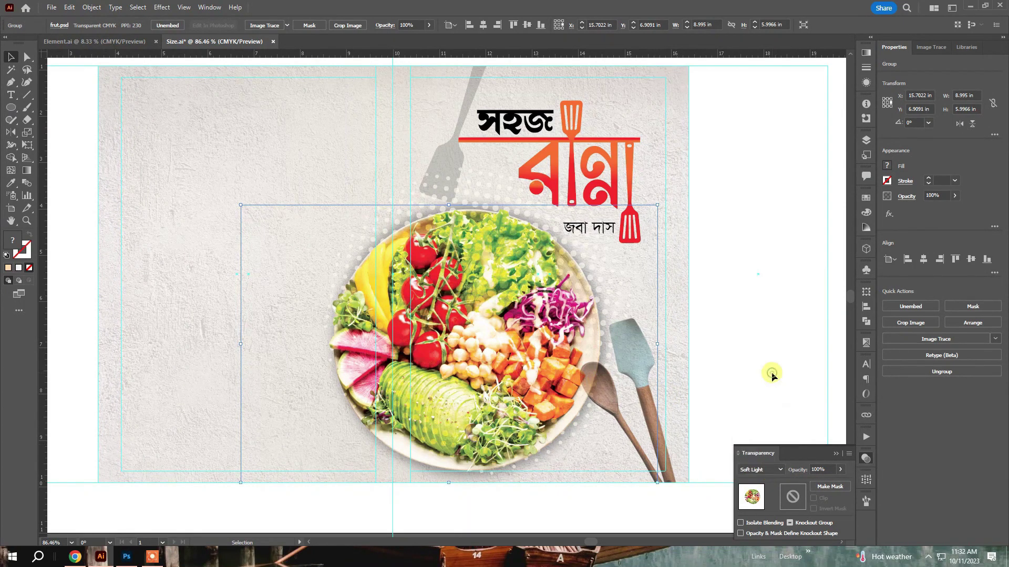
click(771, 306)
click(574, 462)
key(Tab)
key(space)
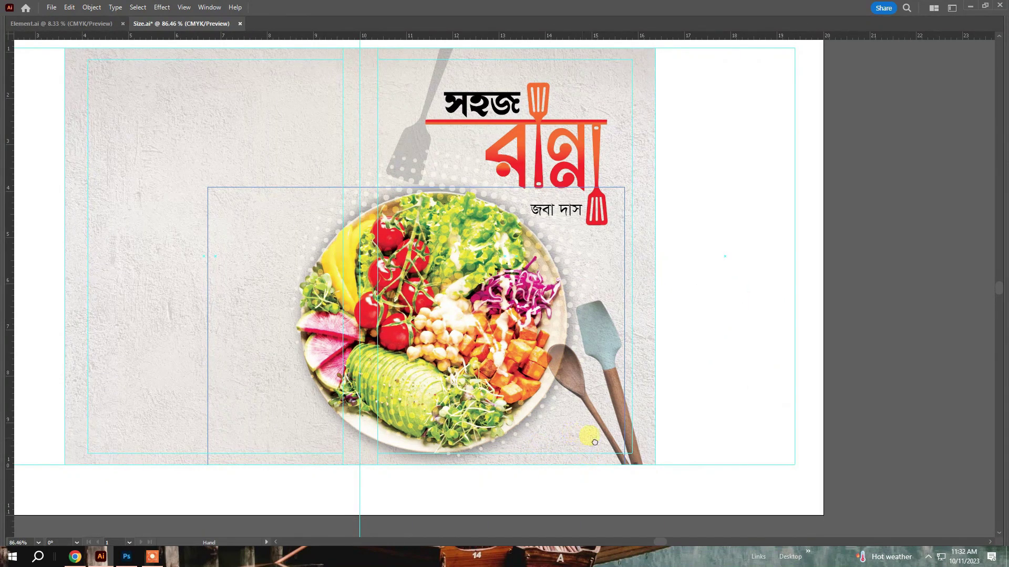
Duplicate the salad plate with its halftone dots, scale the copy down and place it over the back cover's upper-left corner
drag(595, 443, 759, 458)
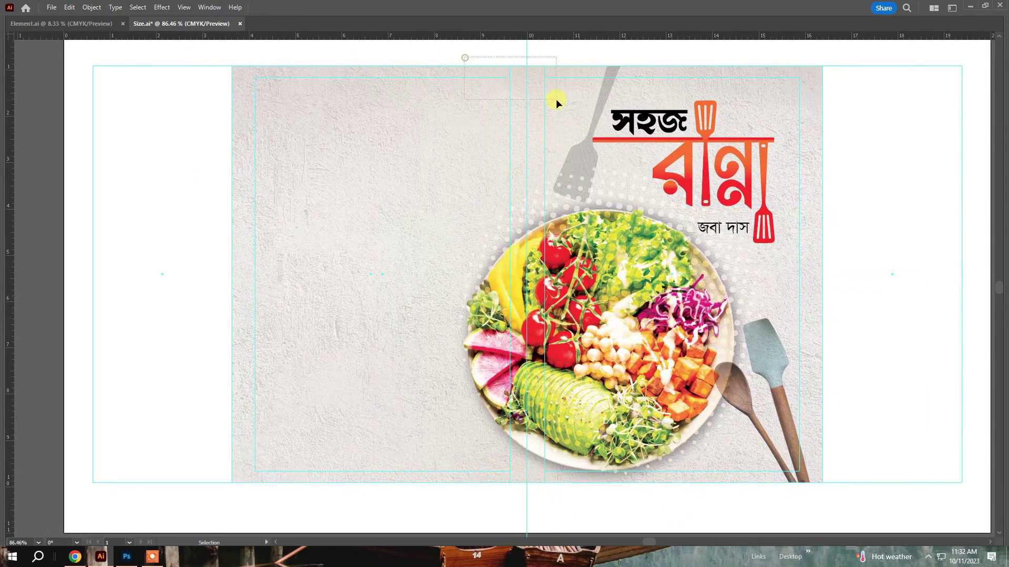
drag(534, 383, 323, 214)
shift+drag(464, 193, 380, 193)
drag(308, 225, 321, 169)
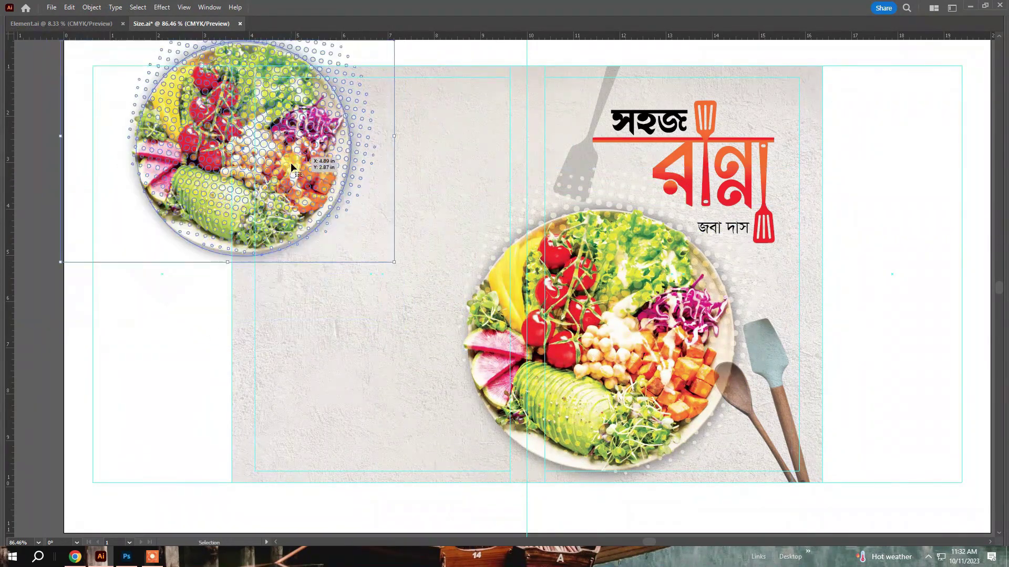
drag(440, 41, 513, 116)
Draw a rectangle about 3.84 by 4.42 in from the back cover's upper-left corner and clip the small salad plate and halftone to it
key(Tab)
drag(11, 107, 74, 105)
drag(337, 163, 515, 366)
click(92, 7)
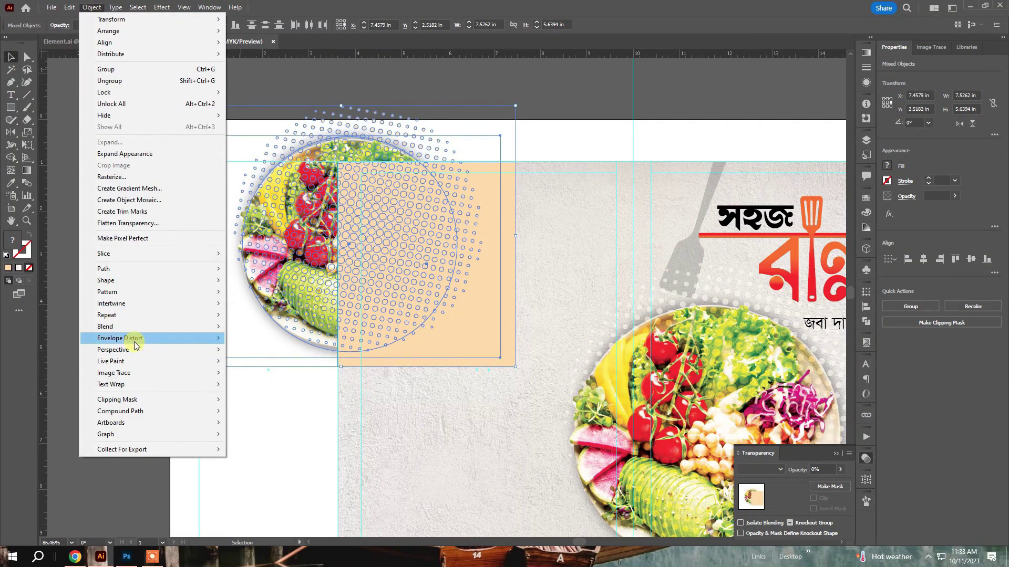
mouse_move(148, 399)
click(267, 399)
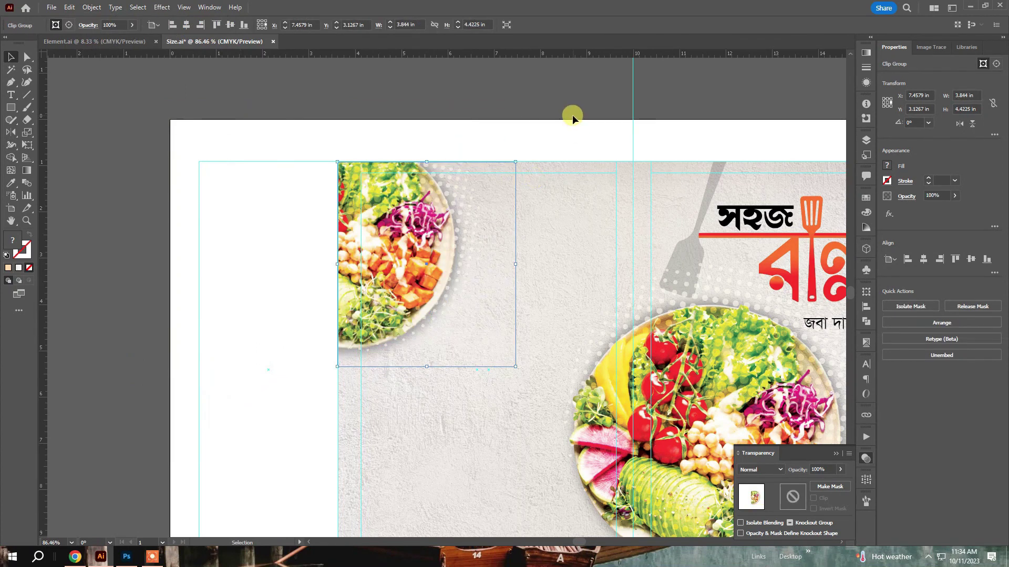
click(572, 115)
drag(541, 399, 412, 289)
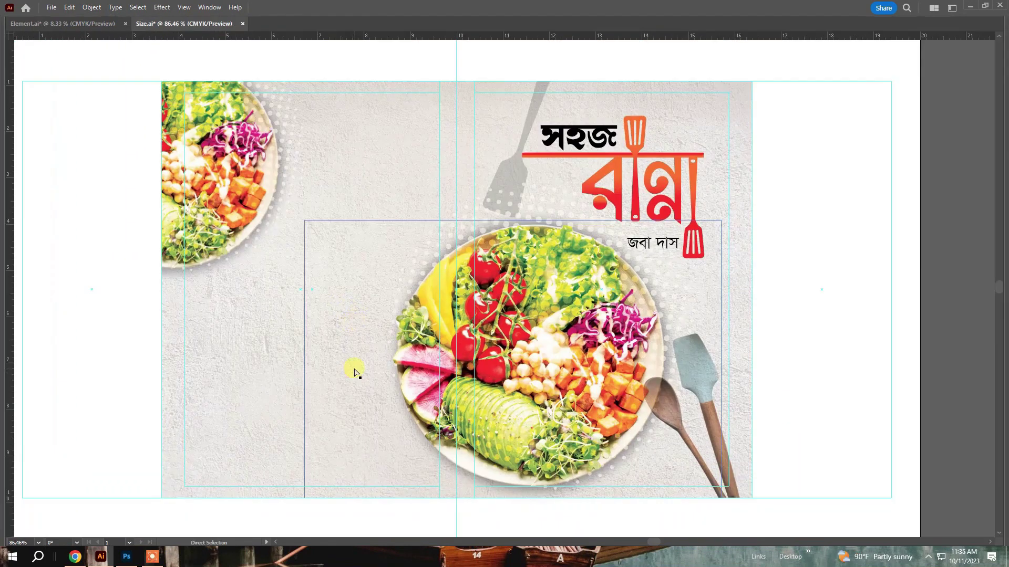
Paste the barcode and place it in the lower part of the back cover
key(ctrl+v)
key(v)
drag(495, 276, 260, 403)
click(100, 323)
Draw a rectangle about 3.56 by 1.42 in over the back cover's barcode and place it behind the barcode
key(Tab)
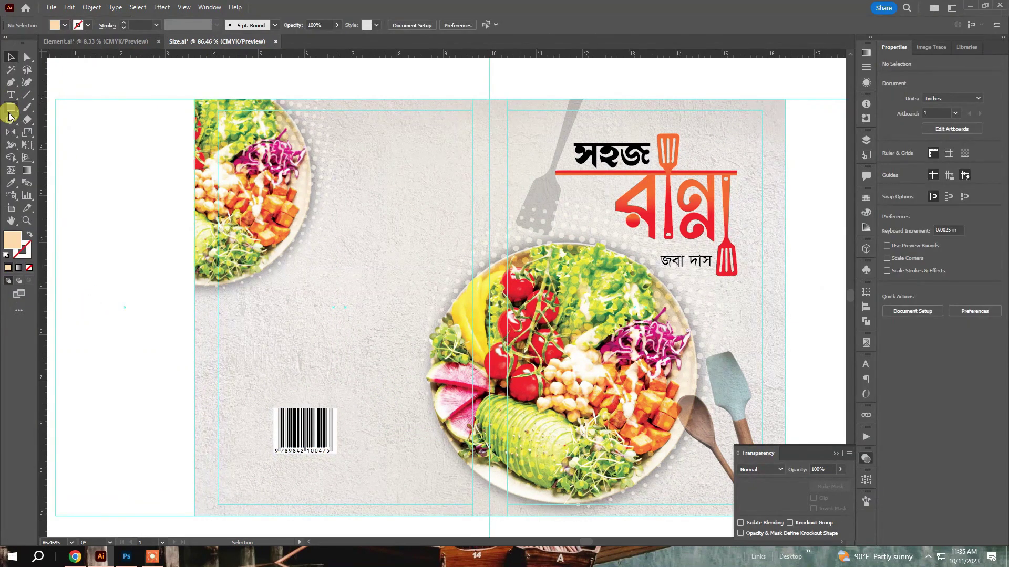
click(10, 112)
drag(253, 406, 419, 471)
key(v)
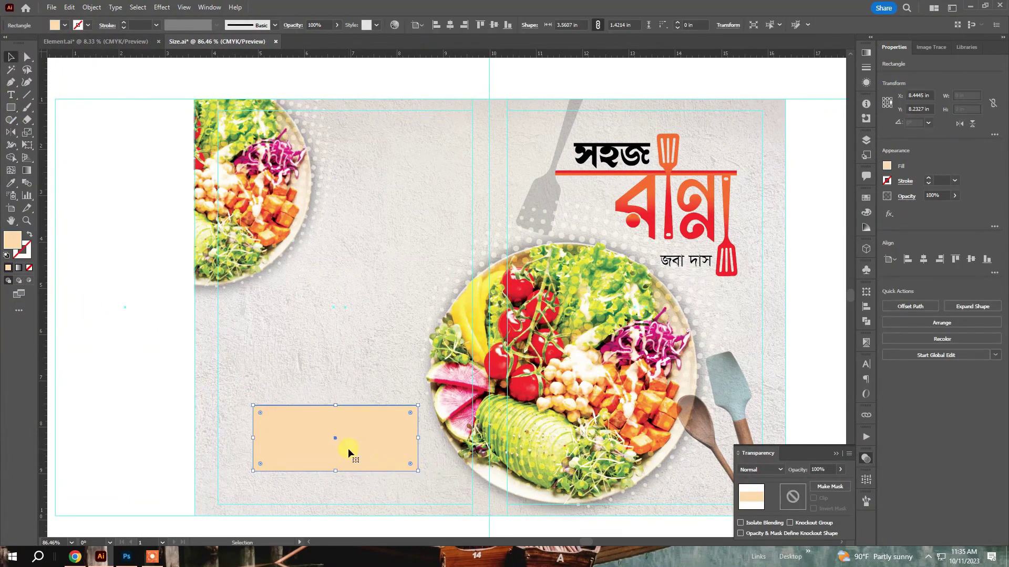
key(ctrl+x)
click(323, 440)
key(ctrl+b)
Move the barcode to the rectangle's right end and fill the rectangle with white
click(375, 523)
drag(318, 437, 398, 444)
click(318, 435)
click(11, 182)
click(250, 85)
key(v)
Pull the left flap background's outer edge in to the guide and centre the grey photo box and text on the flap
key(Tab)
click(819, 247)
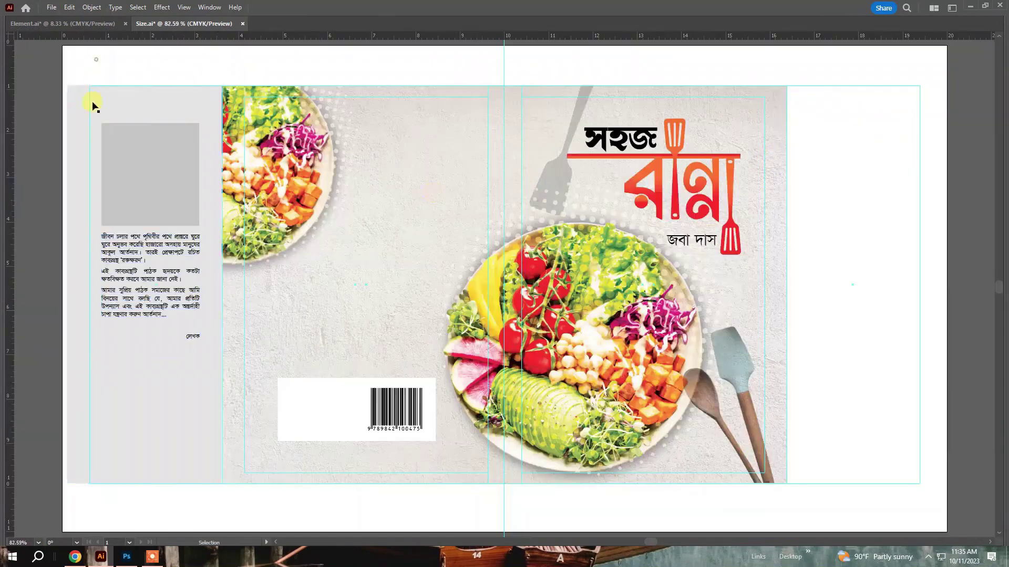
key(a)
drag(67, 124, 90, 127)
key(v)
click(157, 184)
shift+click(180, 272)
drag(180, 273, 191, 273)
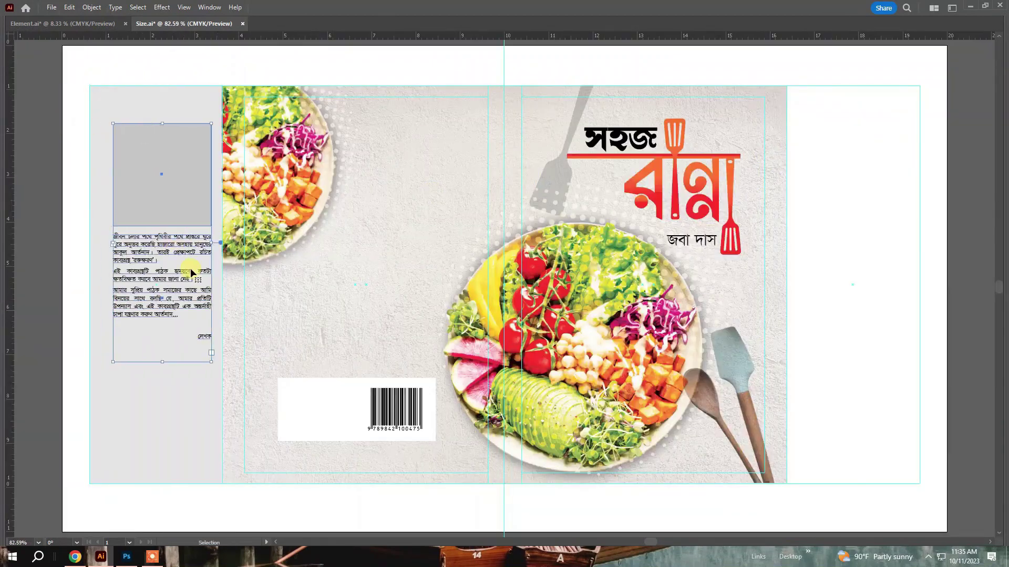
Duplicate the left flap's background, grey box and text onto the right flap
drag(128, 64, 189, 247)
drag(195, 153, 878, 153)
click(887, 61)
Place a copy of the cover artwork beside the artboard, draw a rectangle over its front cover and clip the copy to it
drag(696, 373, 483, 383)
click(484, 383)
mouse_move(430, 299)
mouse_down()
mouse_move(919, 299)
mouse_move(435, 294)
mouse_up()
click(832, 286)
key(m)
drag(466, 90, 731, 488)
key(v)
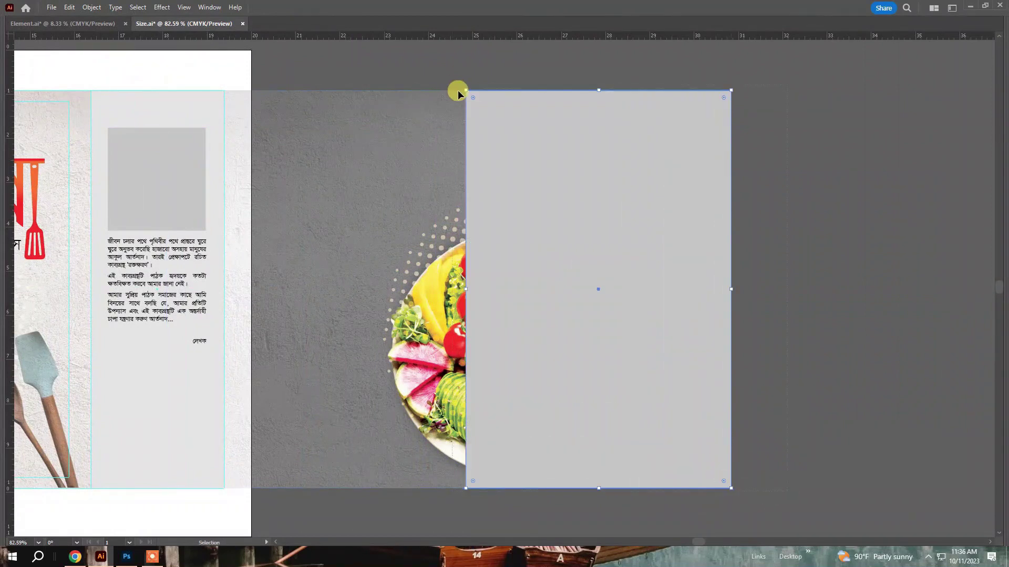
shift+click(459, 92)
key(ctrl+7)
key(ctrl+shift+o)
Scale the clipped front cover down to a thumbnail, place it on the right flap and delete the flap's text
click(69, 8)
mouse_move(133, 270)
click(274, 297)
drag(731, 290, 202, 235)
drag(157, 290, 158, 263)
click(144, 317)
key(Delete)
click(108, 137)
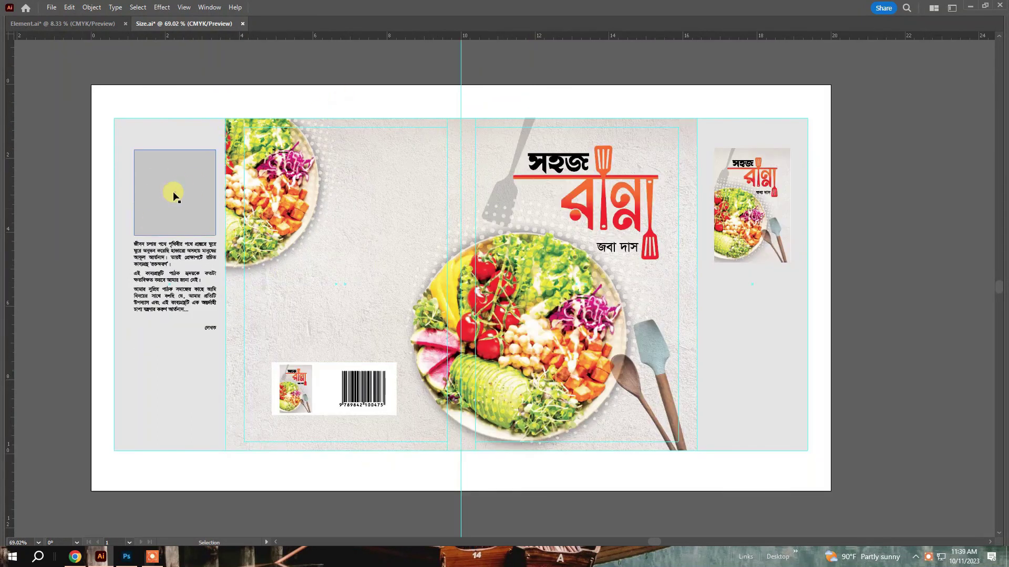
Duplicate the title word "সহজ" and rotate the copy to run vertically for the spine
drag(543, 165, 415, 177)
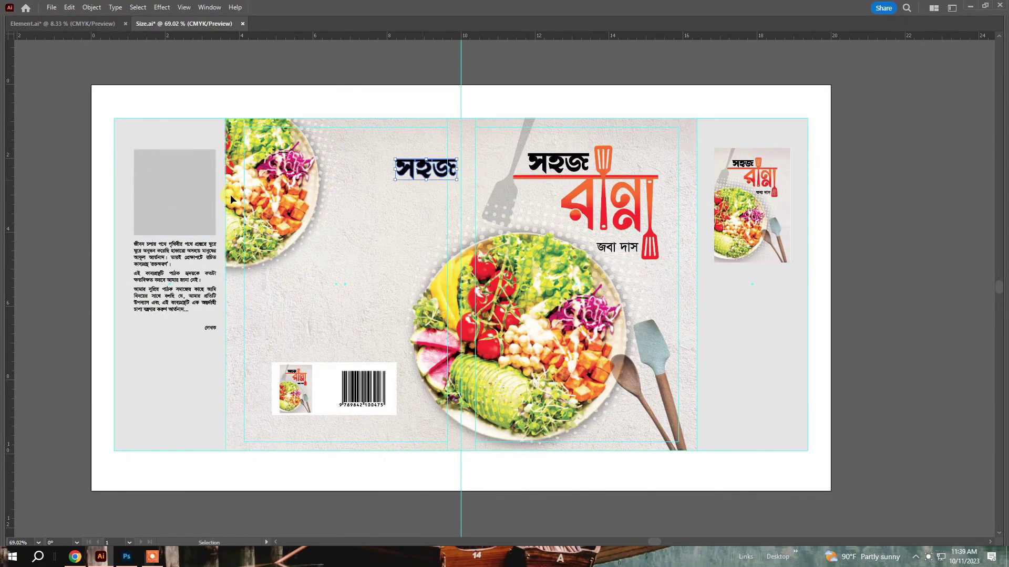
key(Tab)
click(12, 134)
double_click(12, 133)
click(716, 374)
key(v)
drag(463, 173, 497, 188)
Duplicate the red "রান্না" lettering, rotate the copy vertically and size it for the spine
drag(634, 198, 599, 285)
double_click(11, 134)
key(Return)
key(v)
drag(508, 202, 508, 202)
click(601, 94)
drag(600, 92, 613, 219)
Adjust the pieces of the rotated title copy so both words line up along the spine
key(ctrl+shift+a)
key(a)
drag(554, 245, 524, 255)
key(v)
click(589, 383)
drag(530, 374, 532, 353)
click(540, 164)
key(ctrl+1)
Duplicate the author's name from the front cover and rotate the copy vertically
click(590, 300)
drag(660, 240, 357, 238)
key(r)
key(Return)
key(Return)
key(v)
Tighten the spacing of the title words on the spine and place the author's name below them
drag(392, 172, 371, 278)
click(401, 205)
drag(401, 235, 401, 218)
drag(409, 247, 408, 227)
drag(339, 294, 400, 284)
click(450, 108)
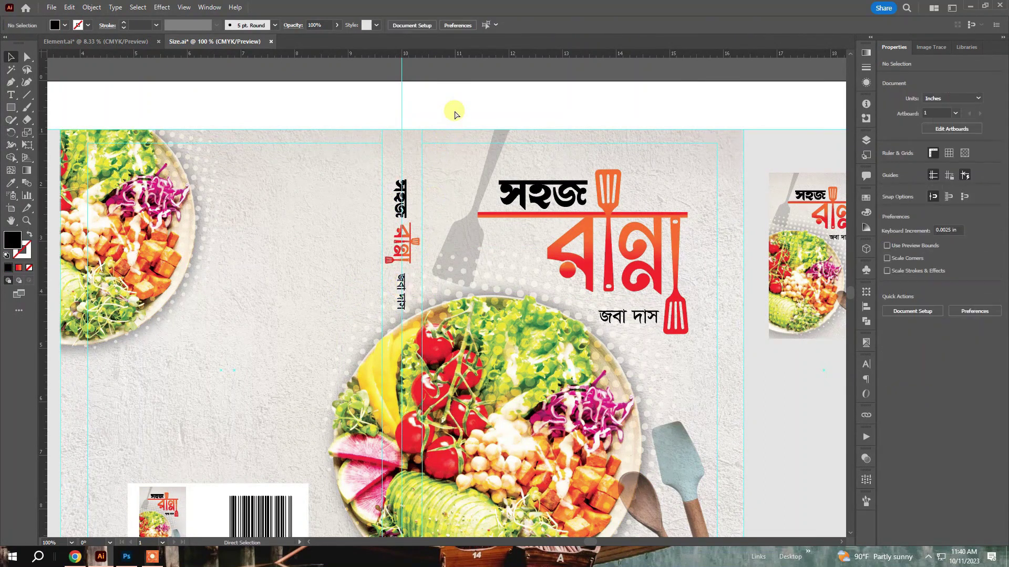
key(ctrl+0)
key(Tab)
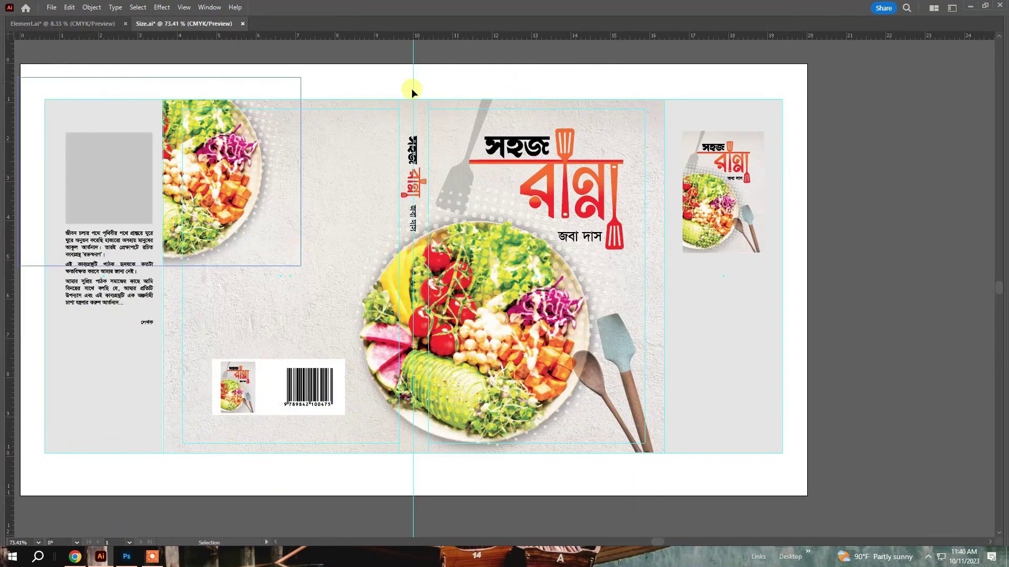